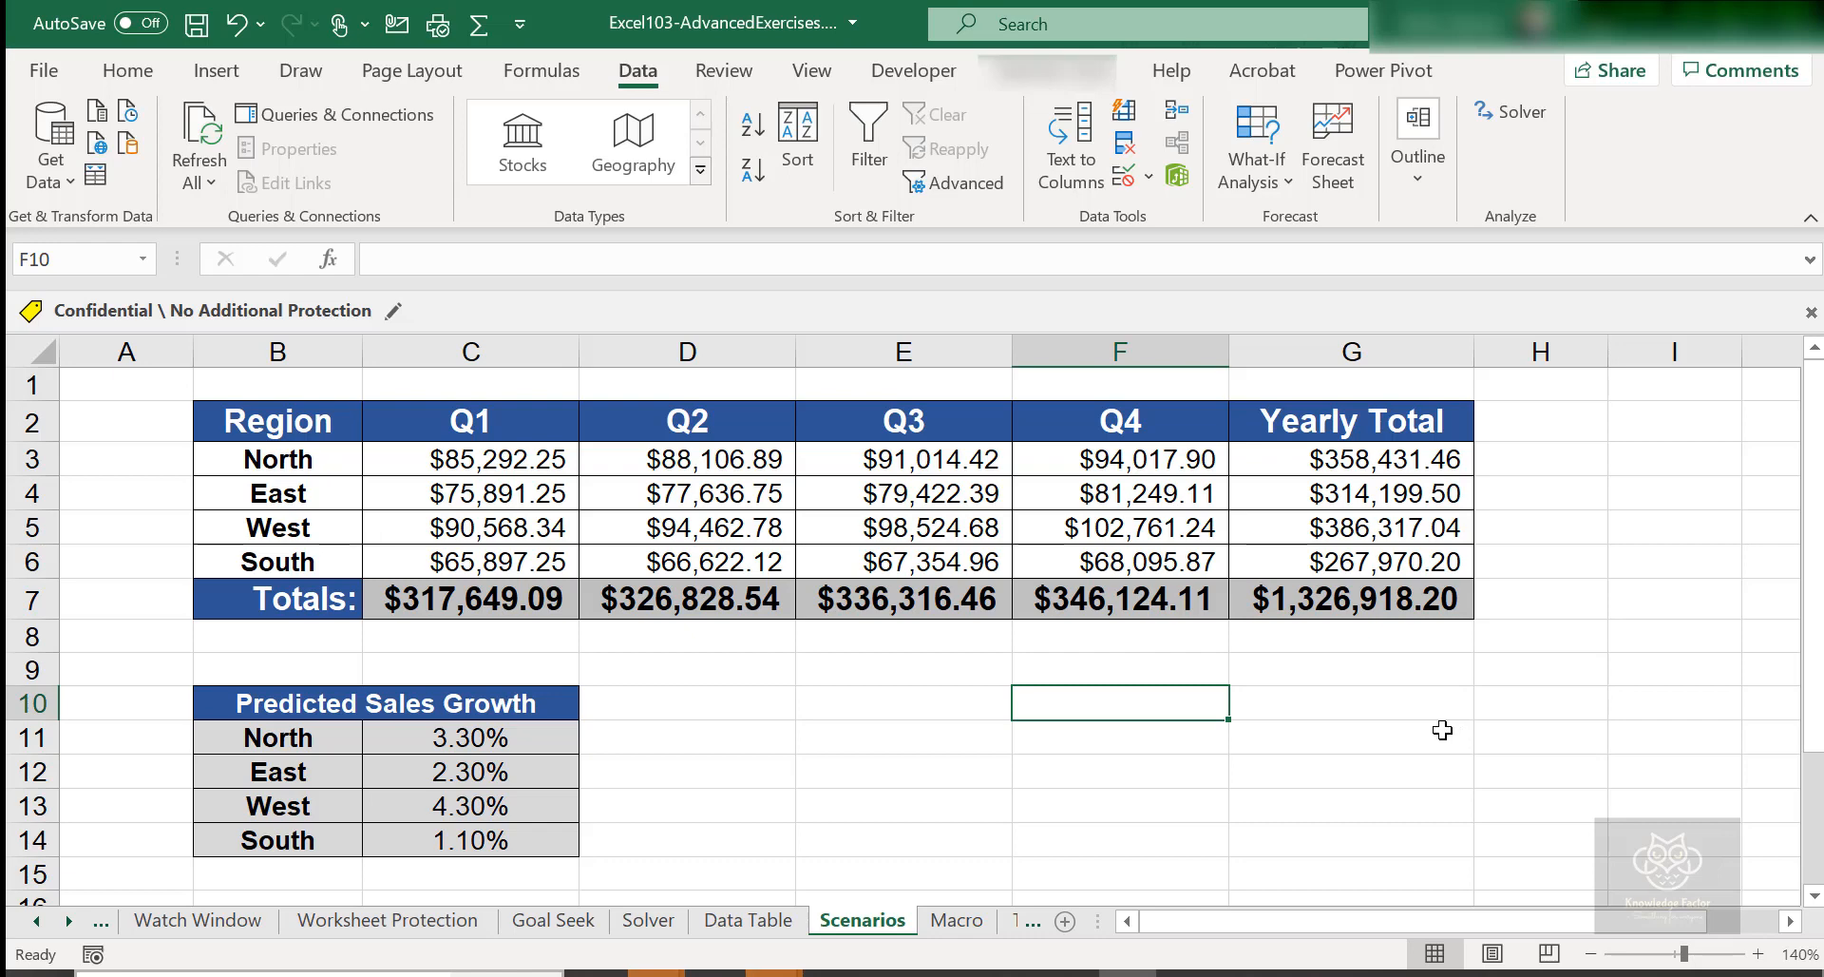
Step: Examine the quarterly sales table, its growth formulas, and the predicted sales growth rates for each region
left_click(687, 637)
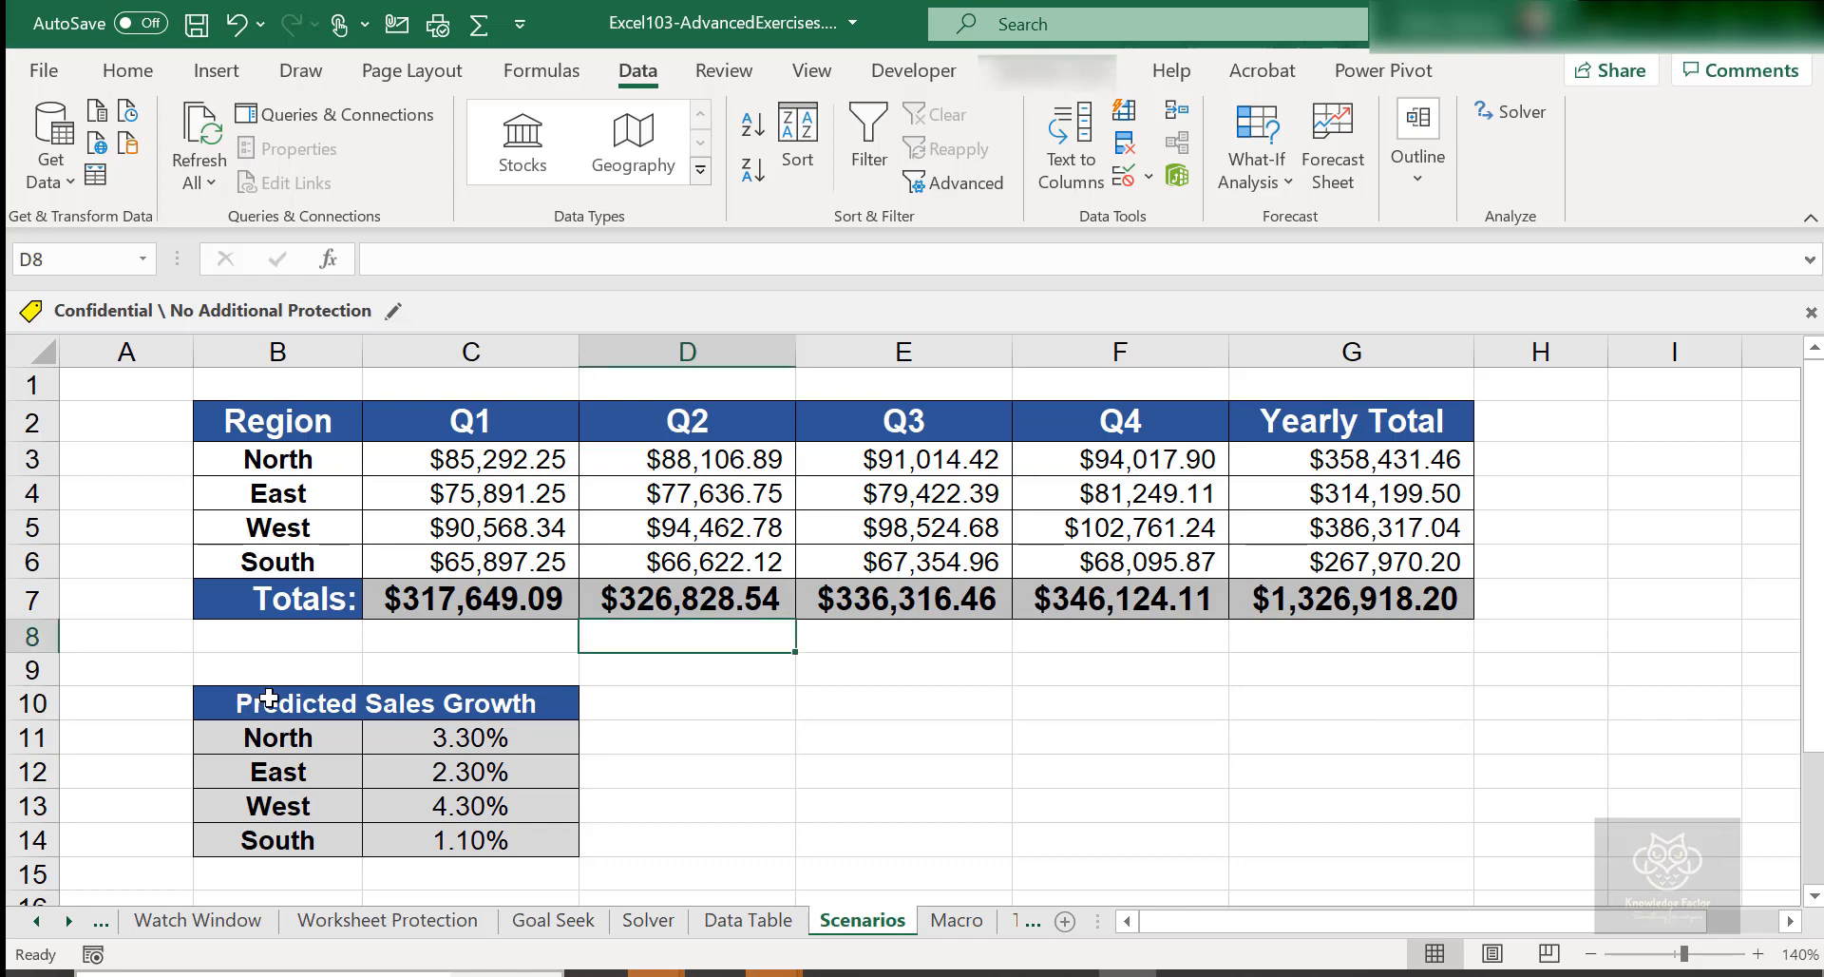
left_click_drag(259, 701, 446, 838)
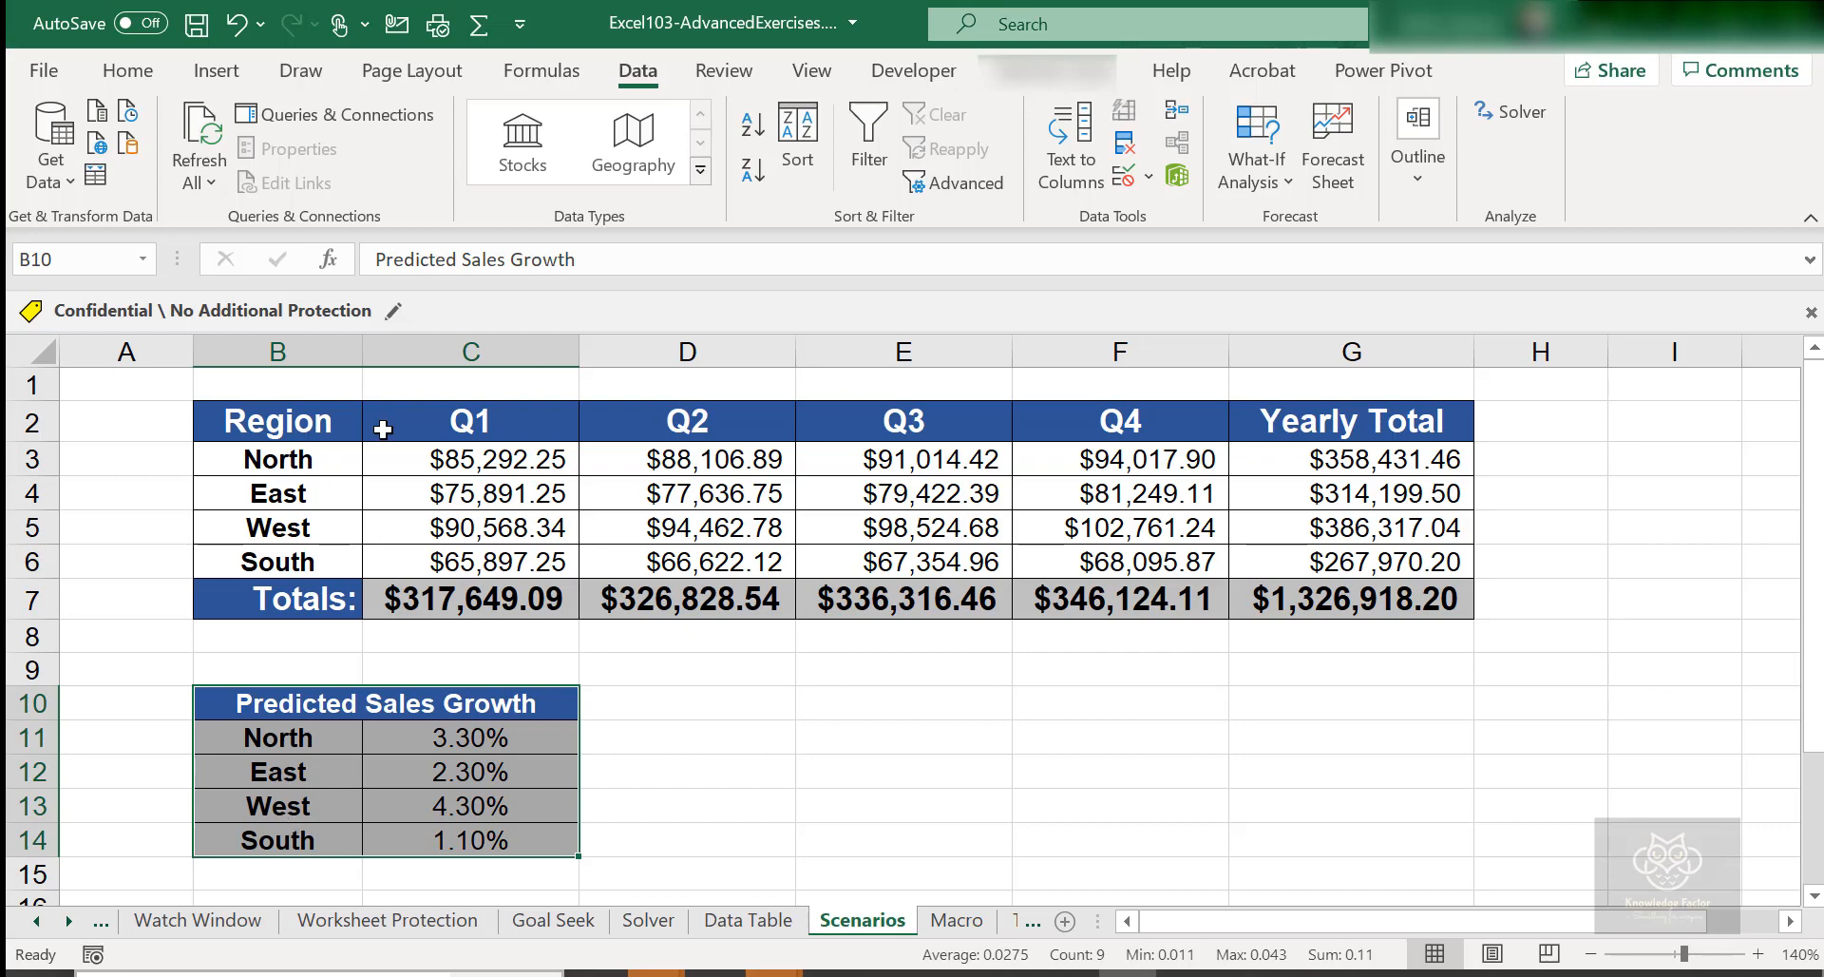
left_click_drag(383, 429, 1378, 628)
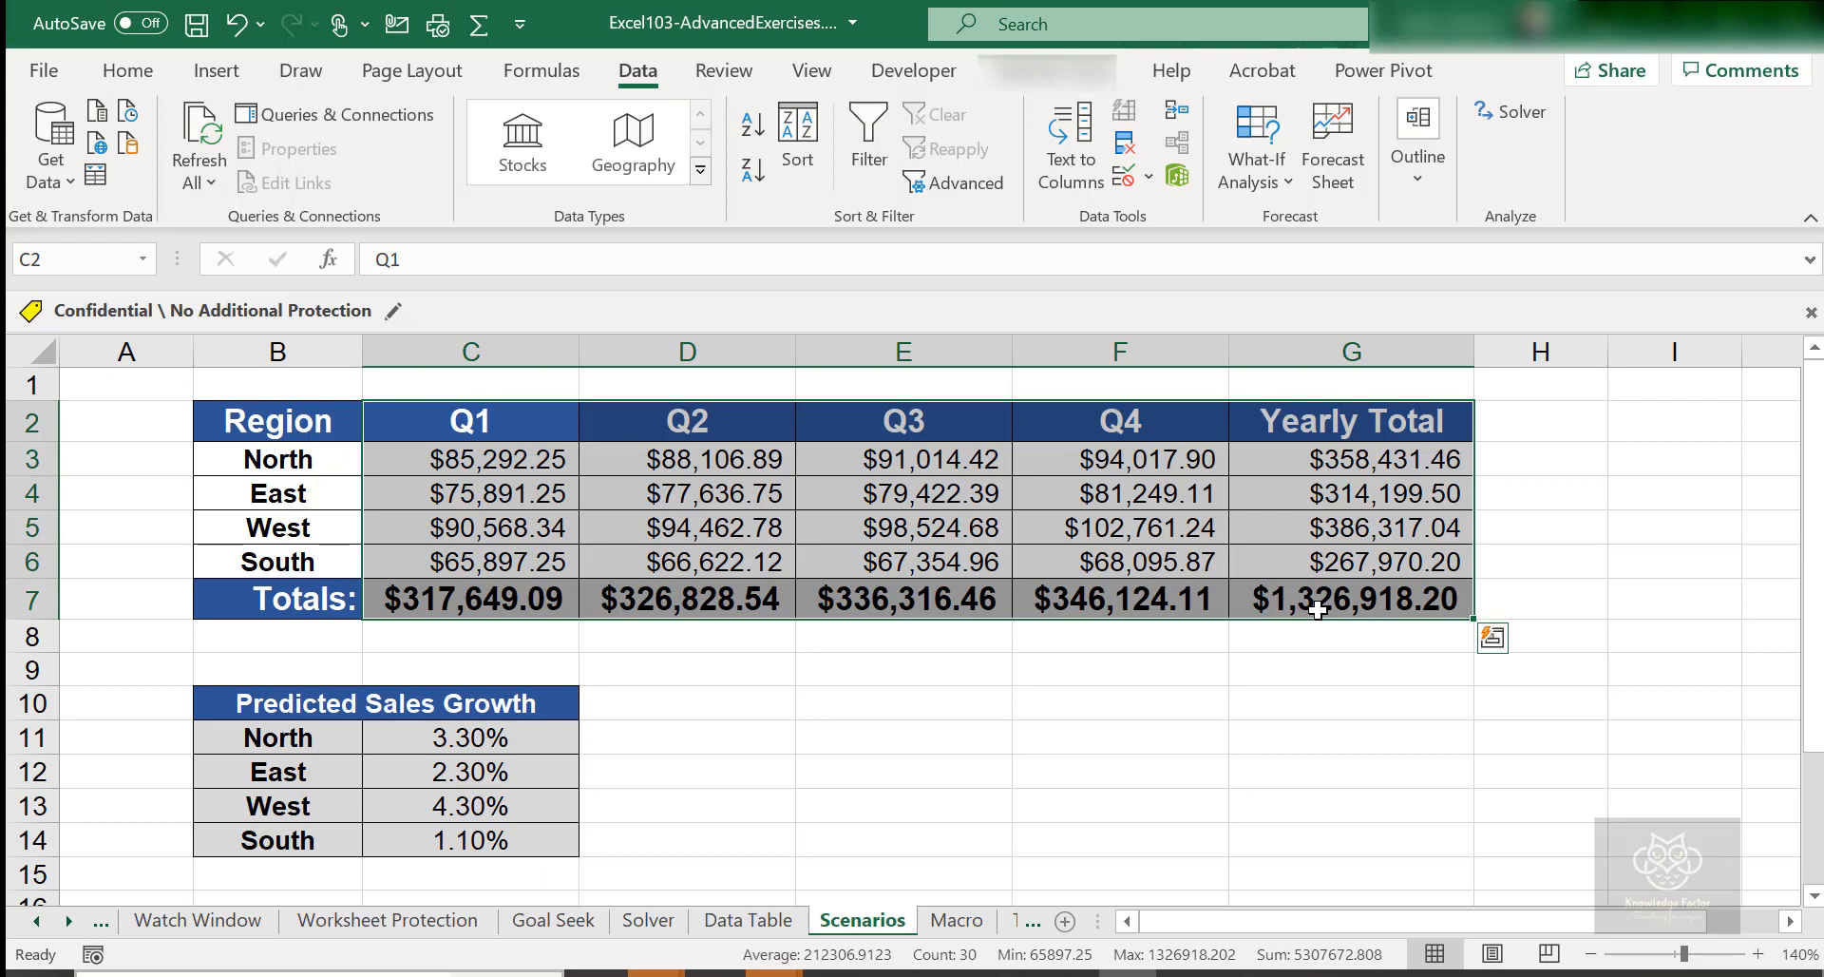
left_click(904, 493)
left_click(517, 462)
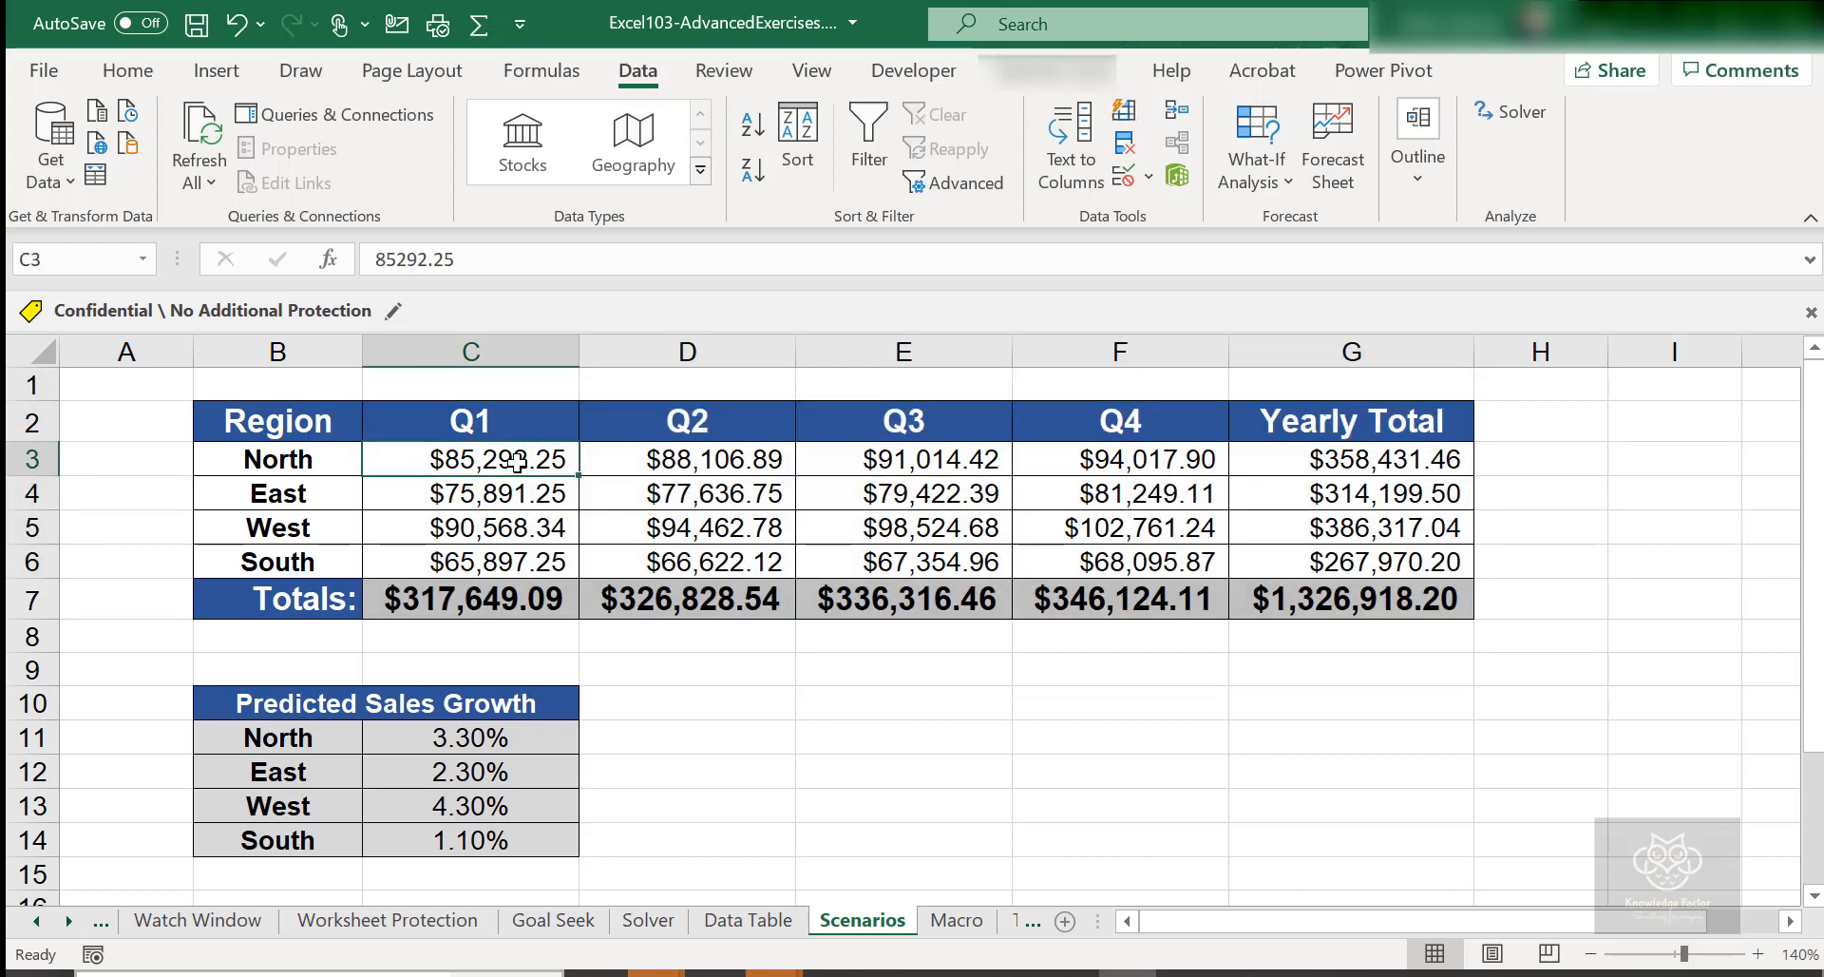
double_click(516, 462)
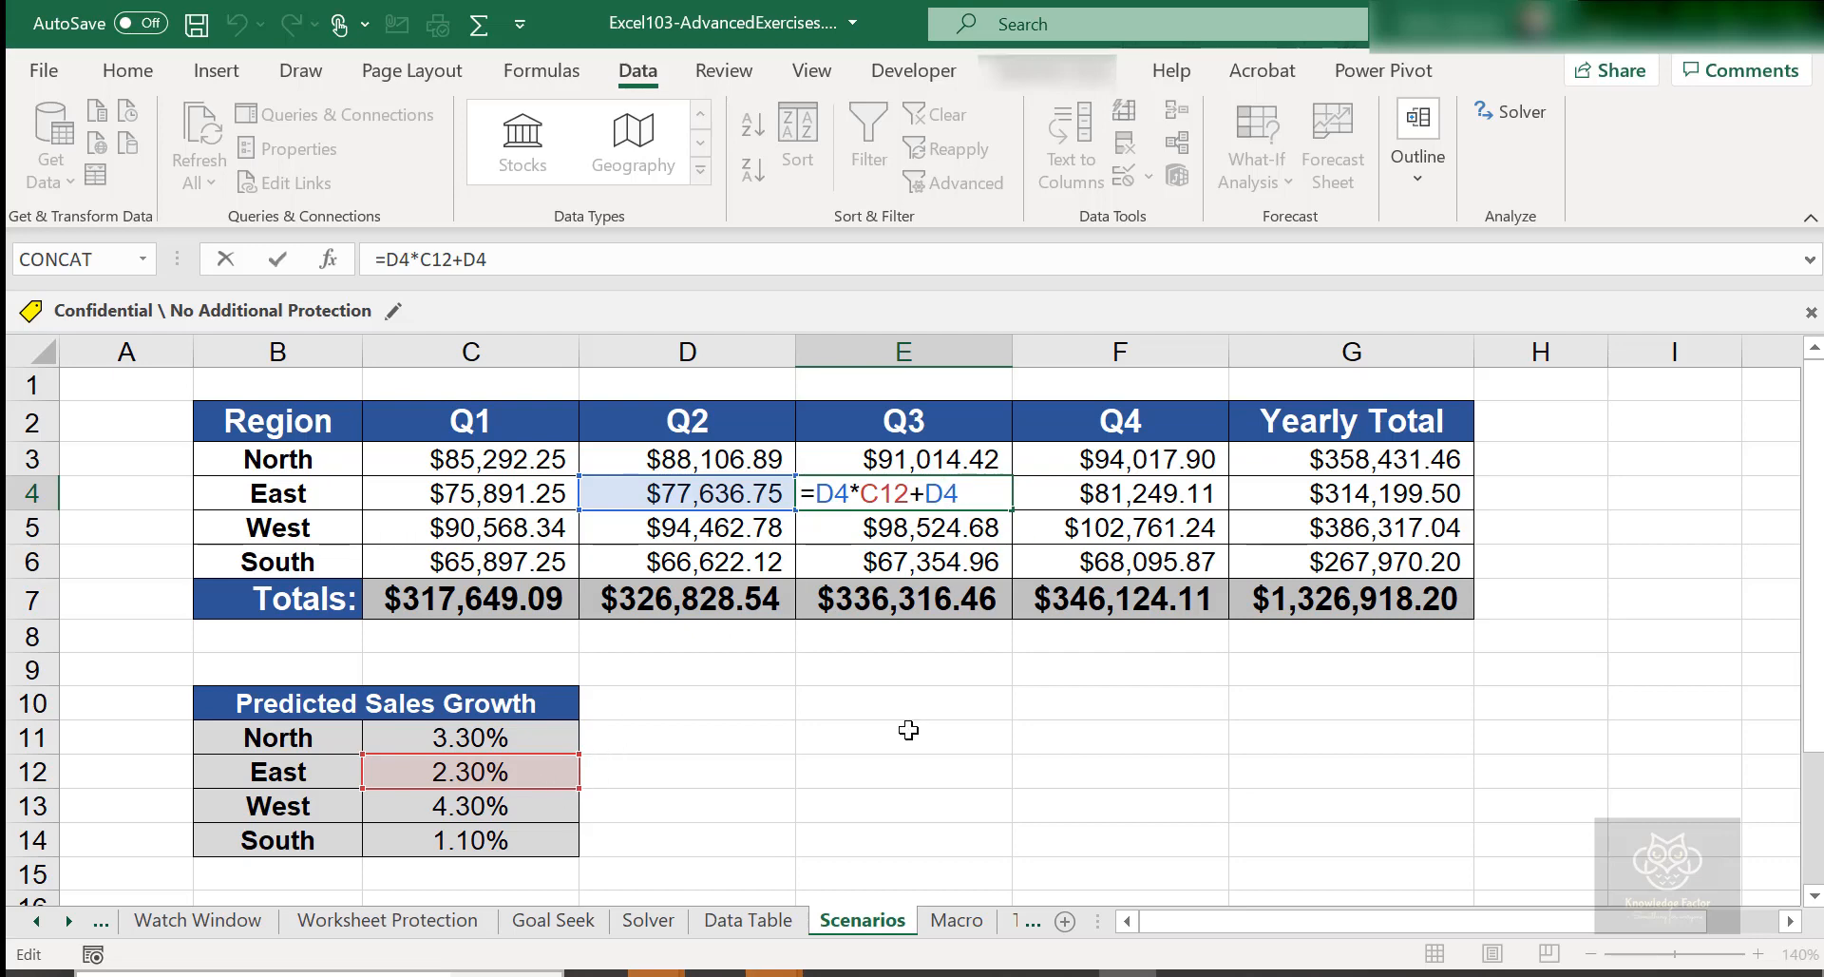
key("Return")
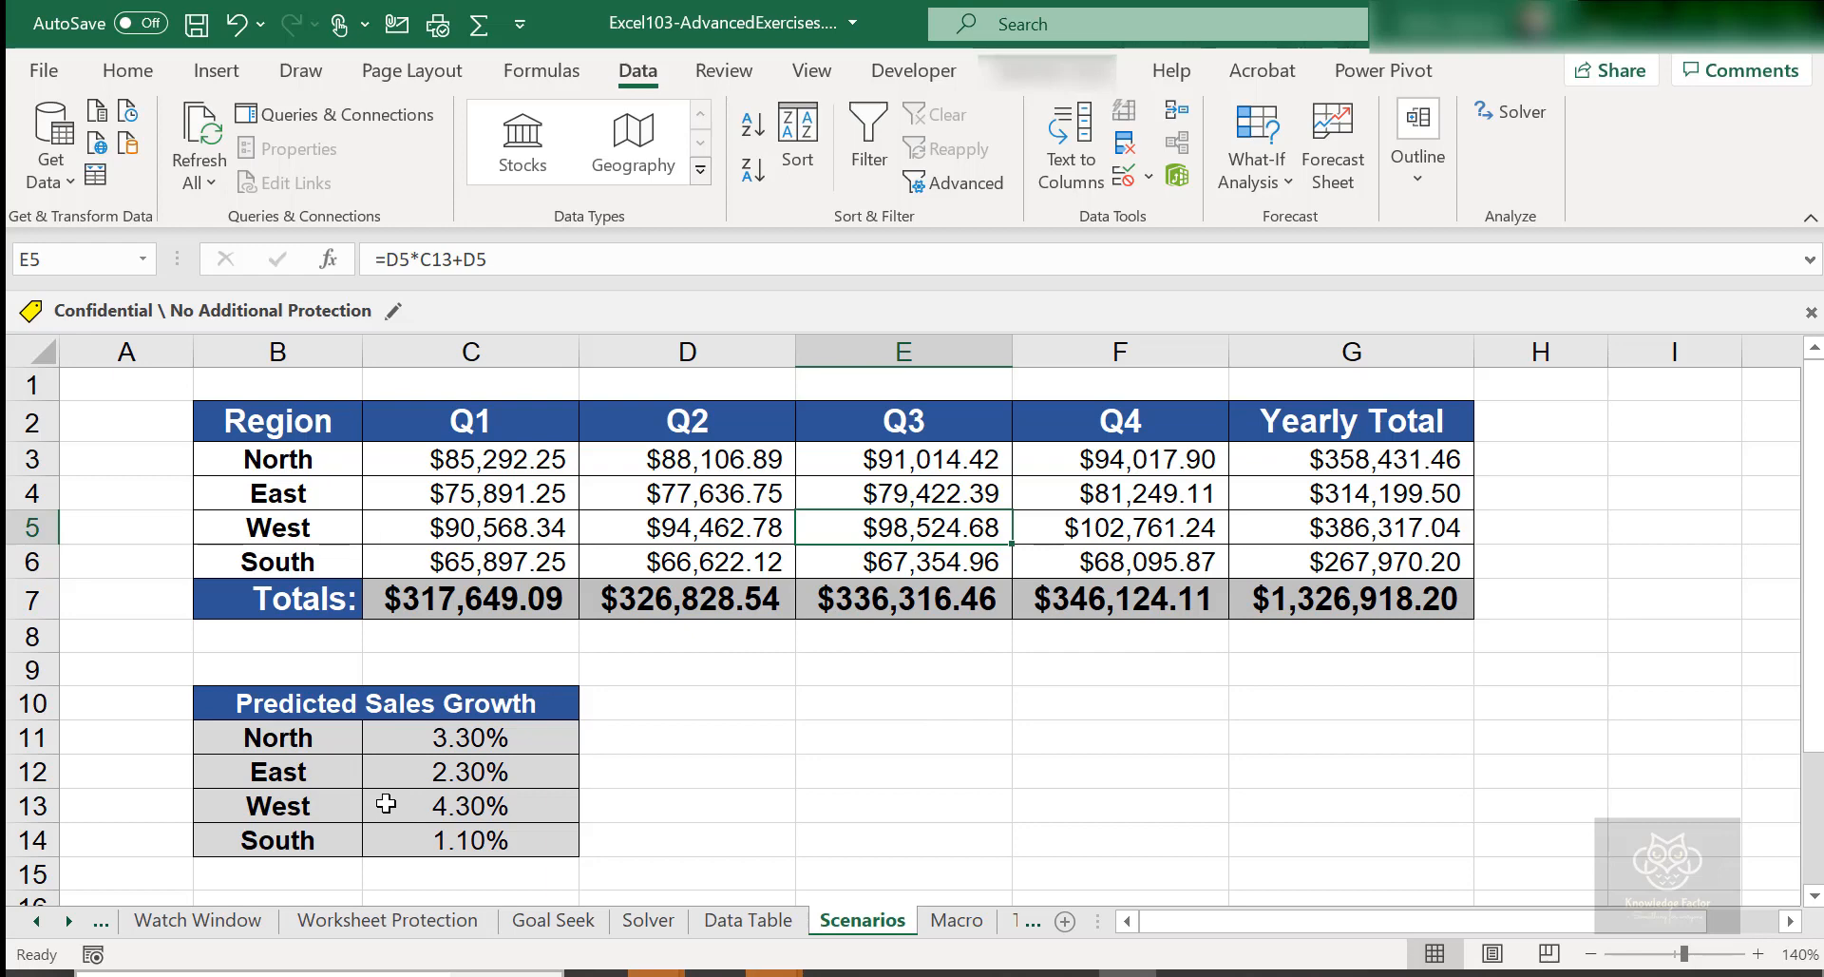
left_click(486, 743)
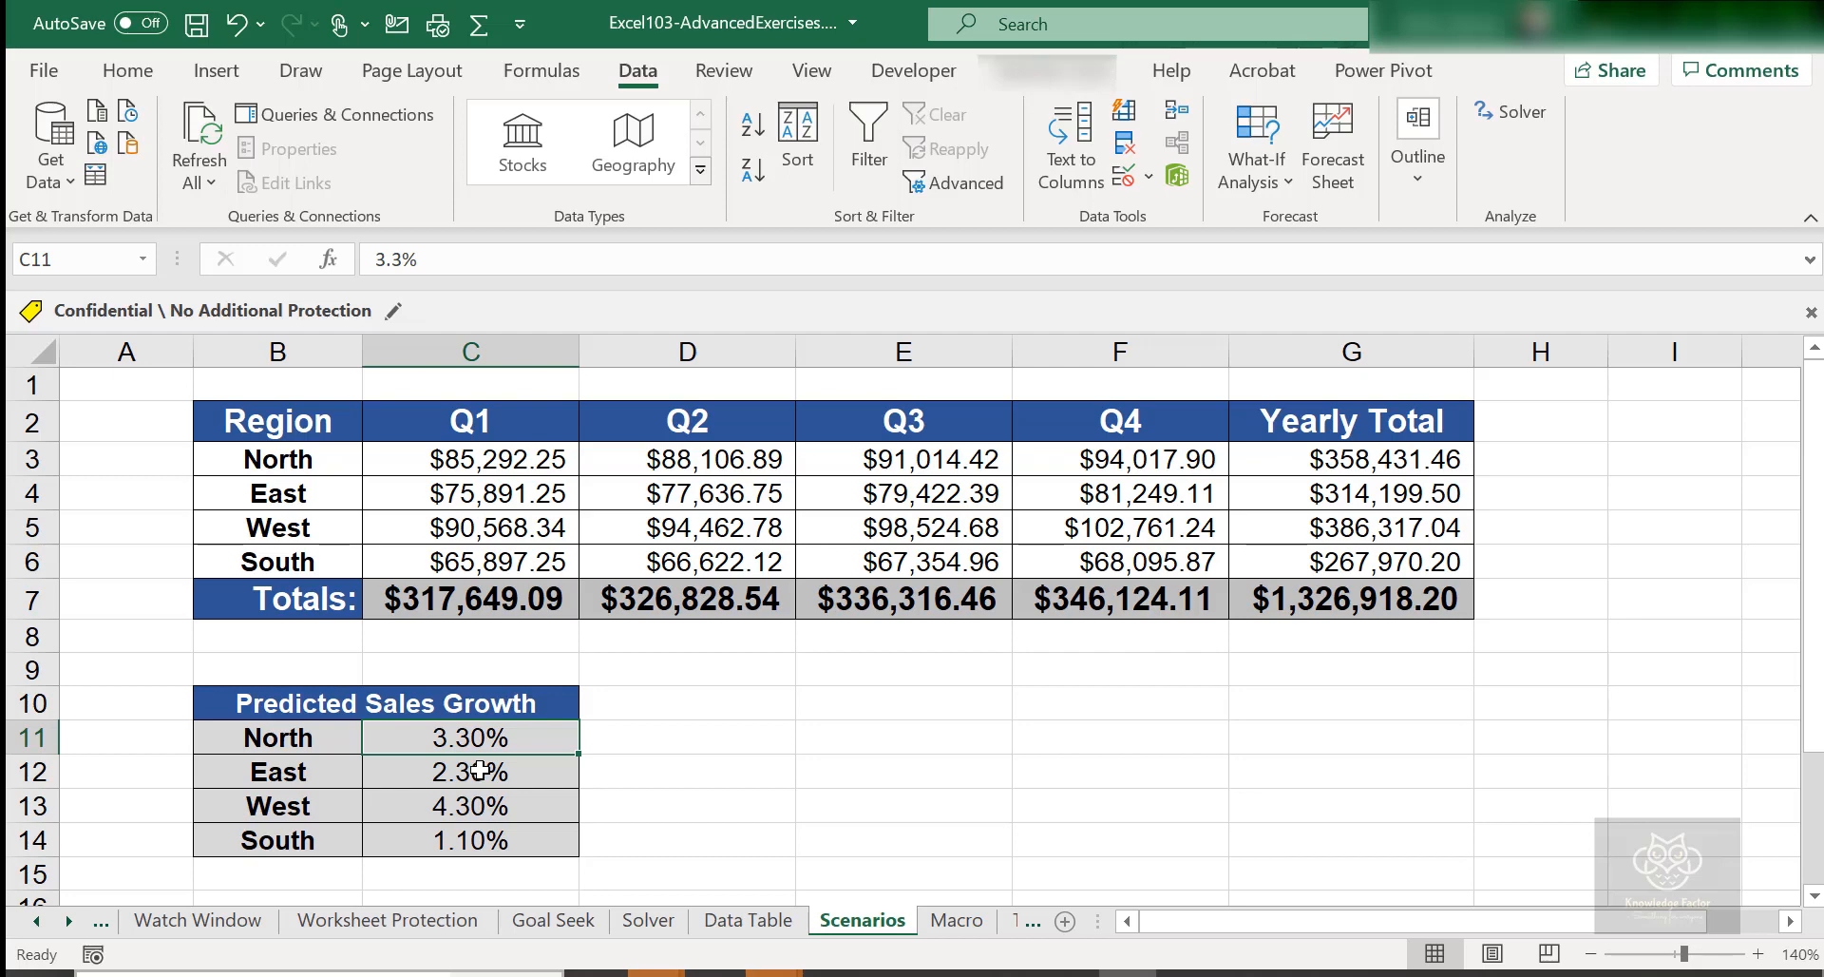
left_click(480, 770)
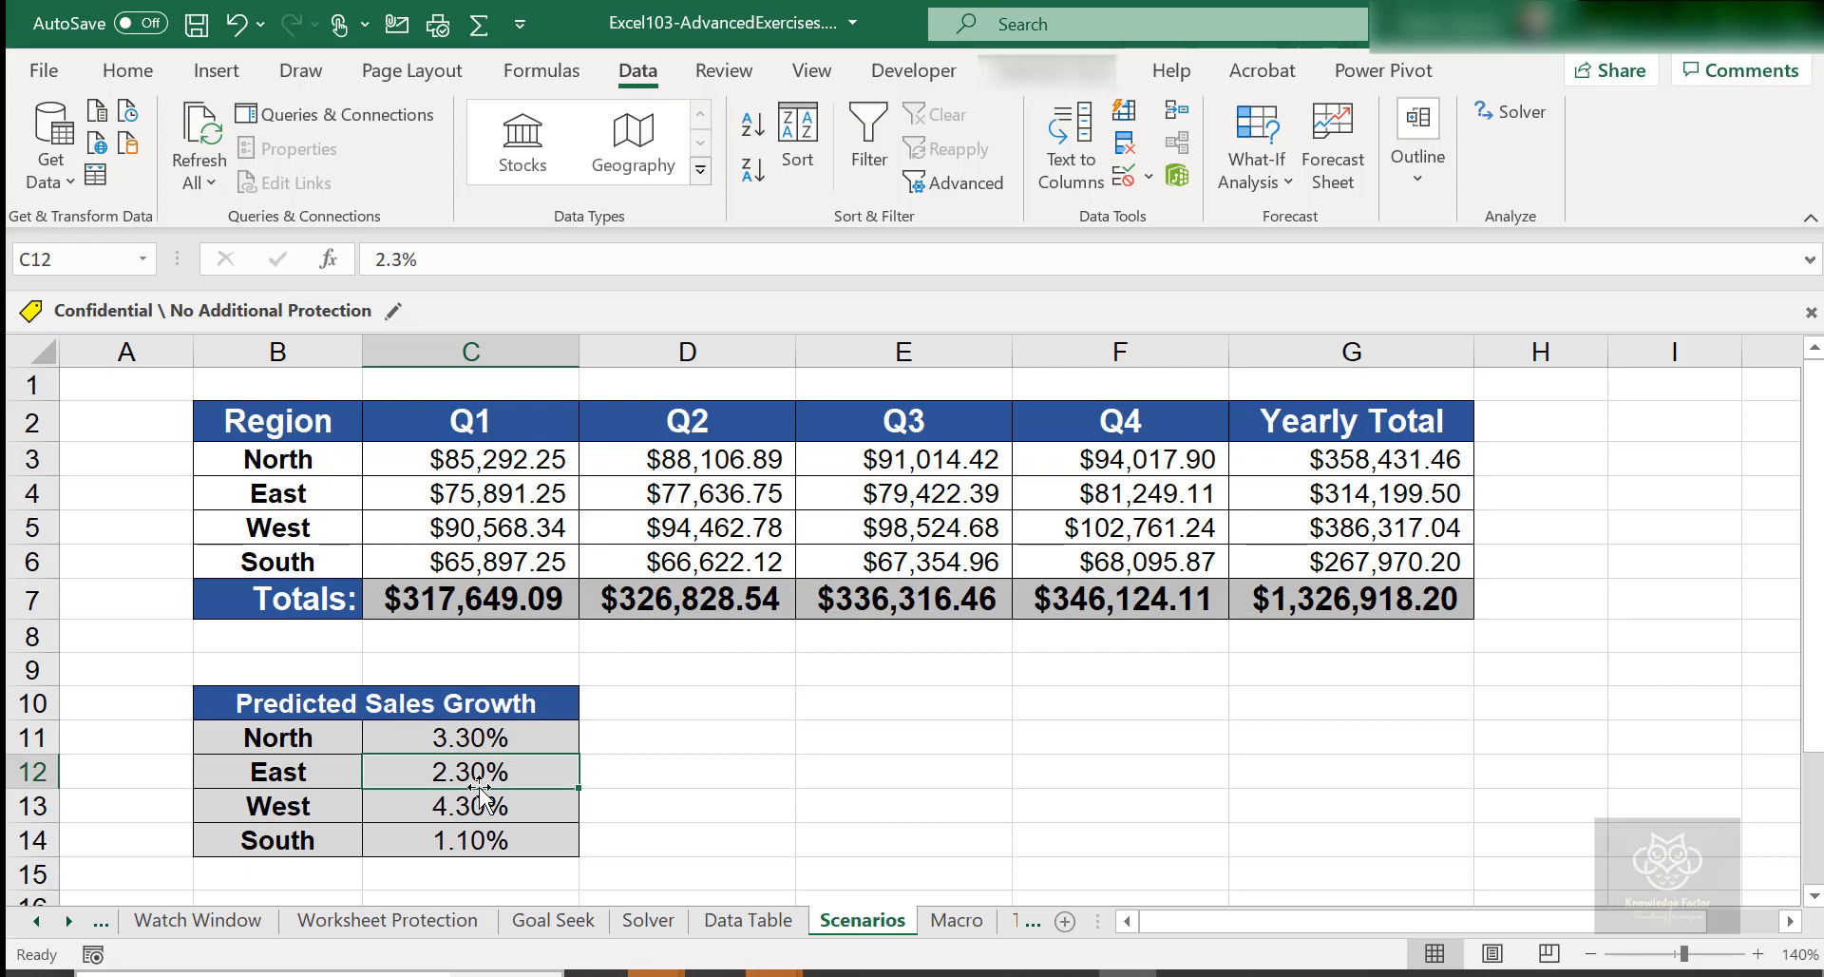
left_click(506, 736)
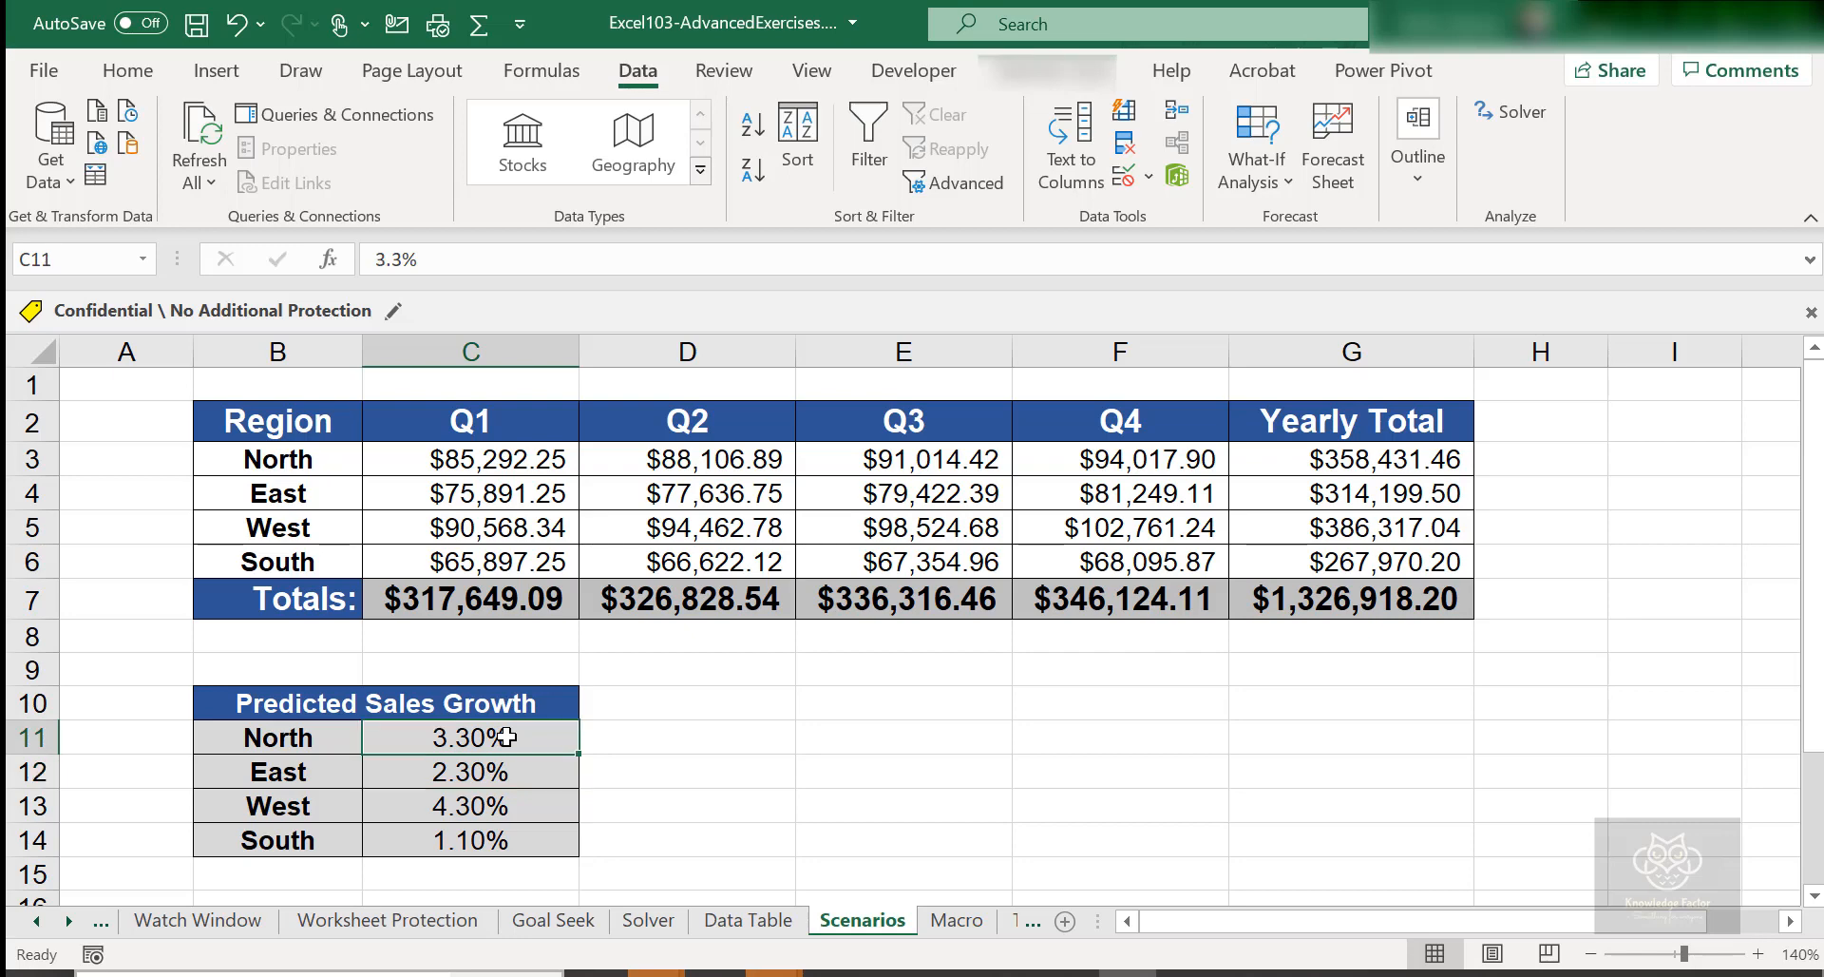
left_click(501, 779)
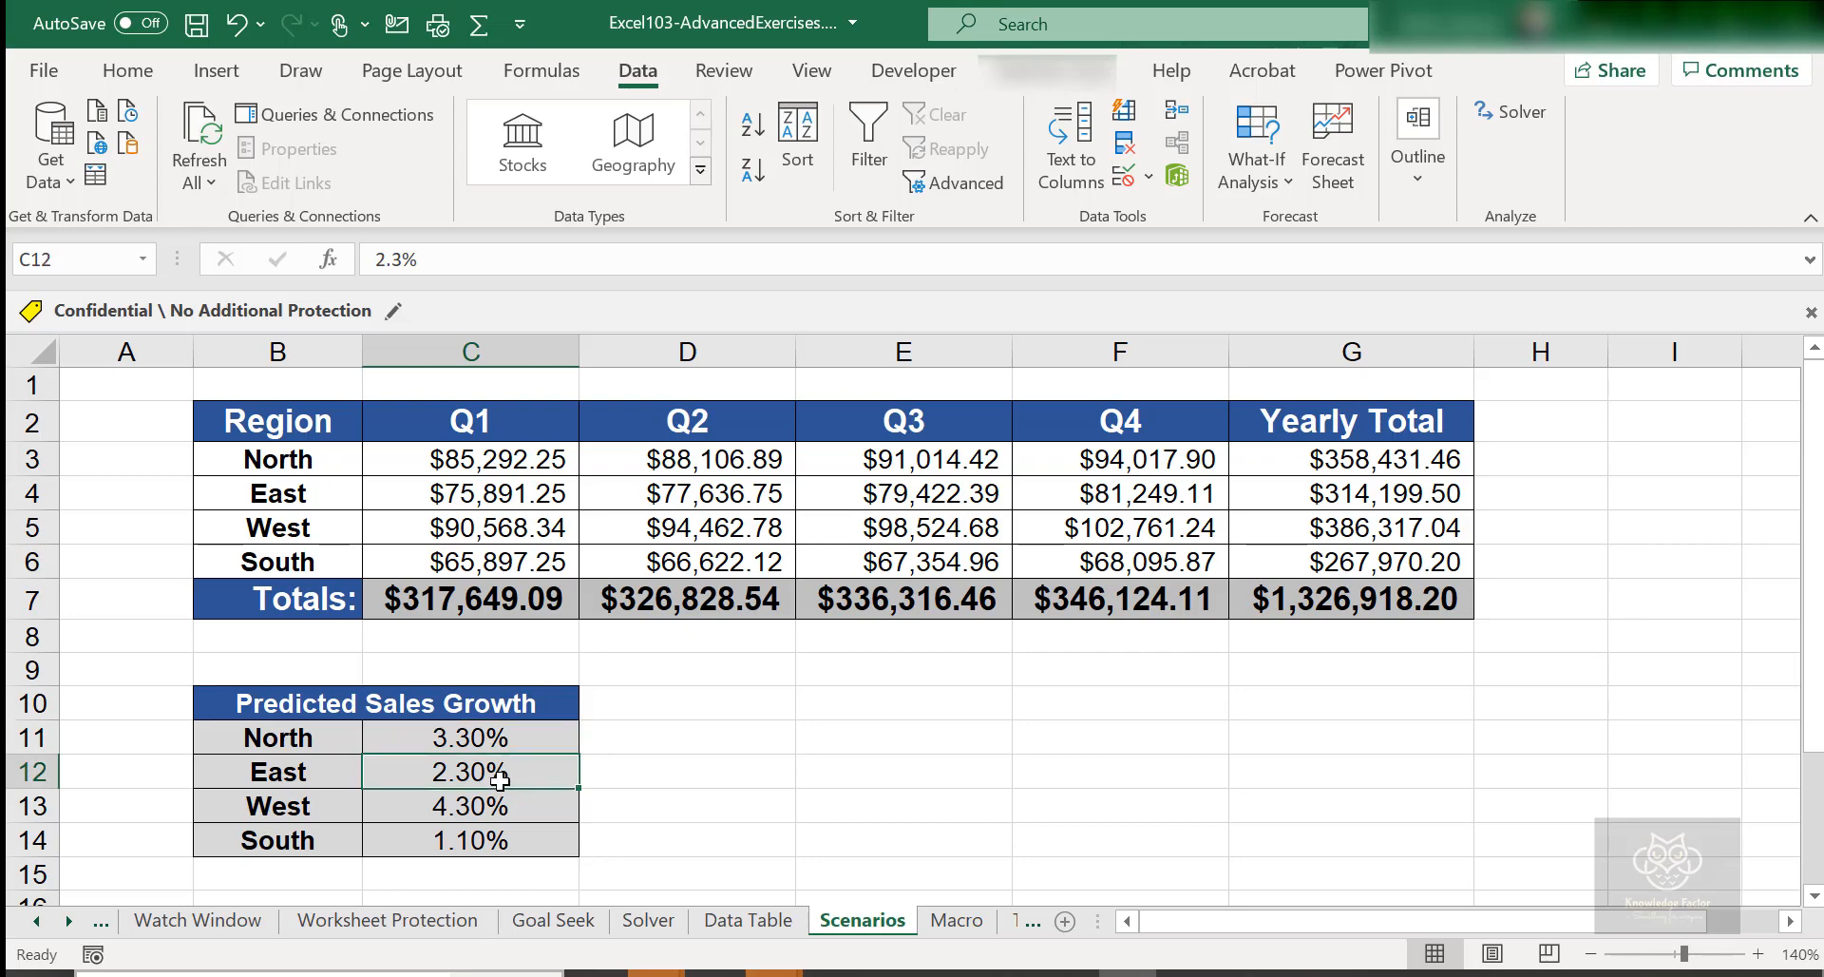
left_click(493, 813)
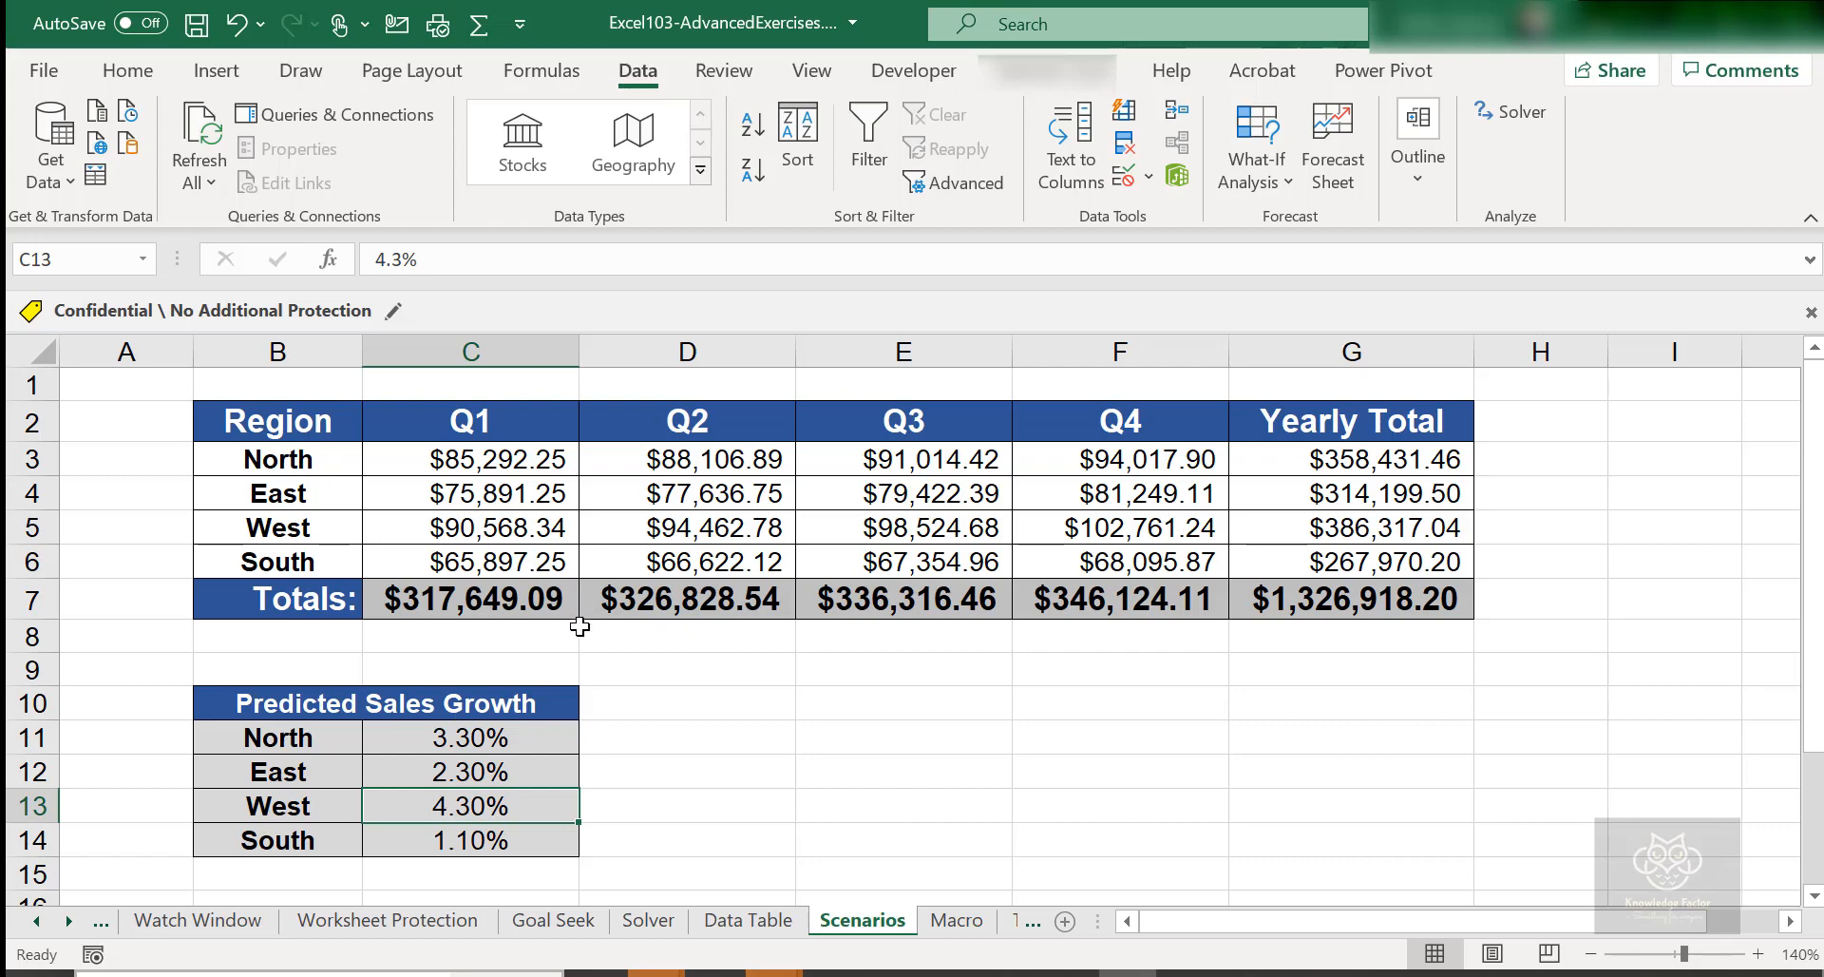
Step: Set North's predicted sales growth in C11 to 5%
double_click(455, 744)
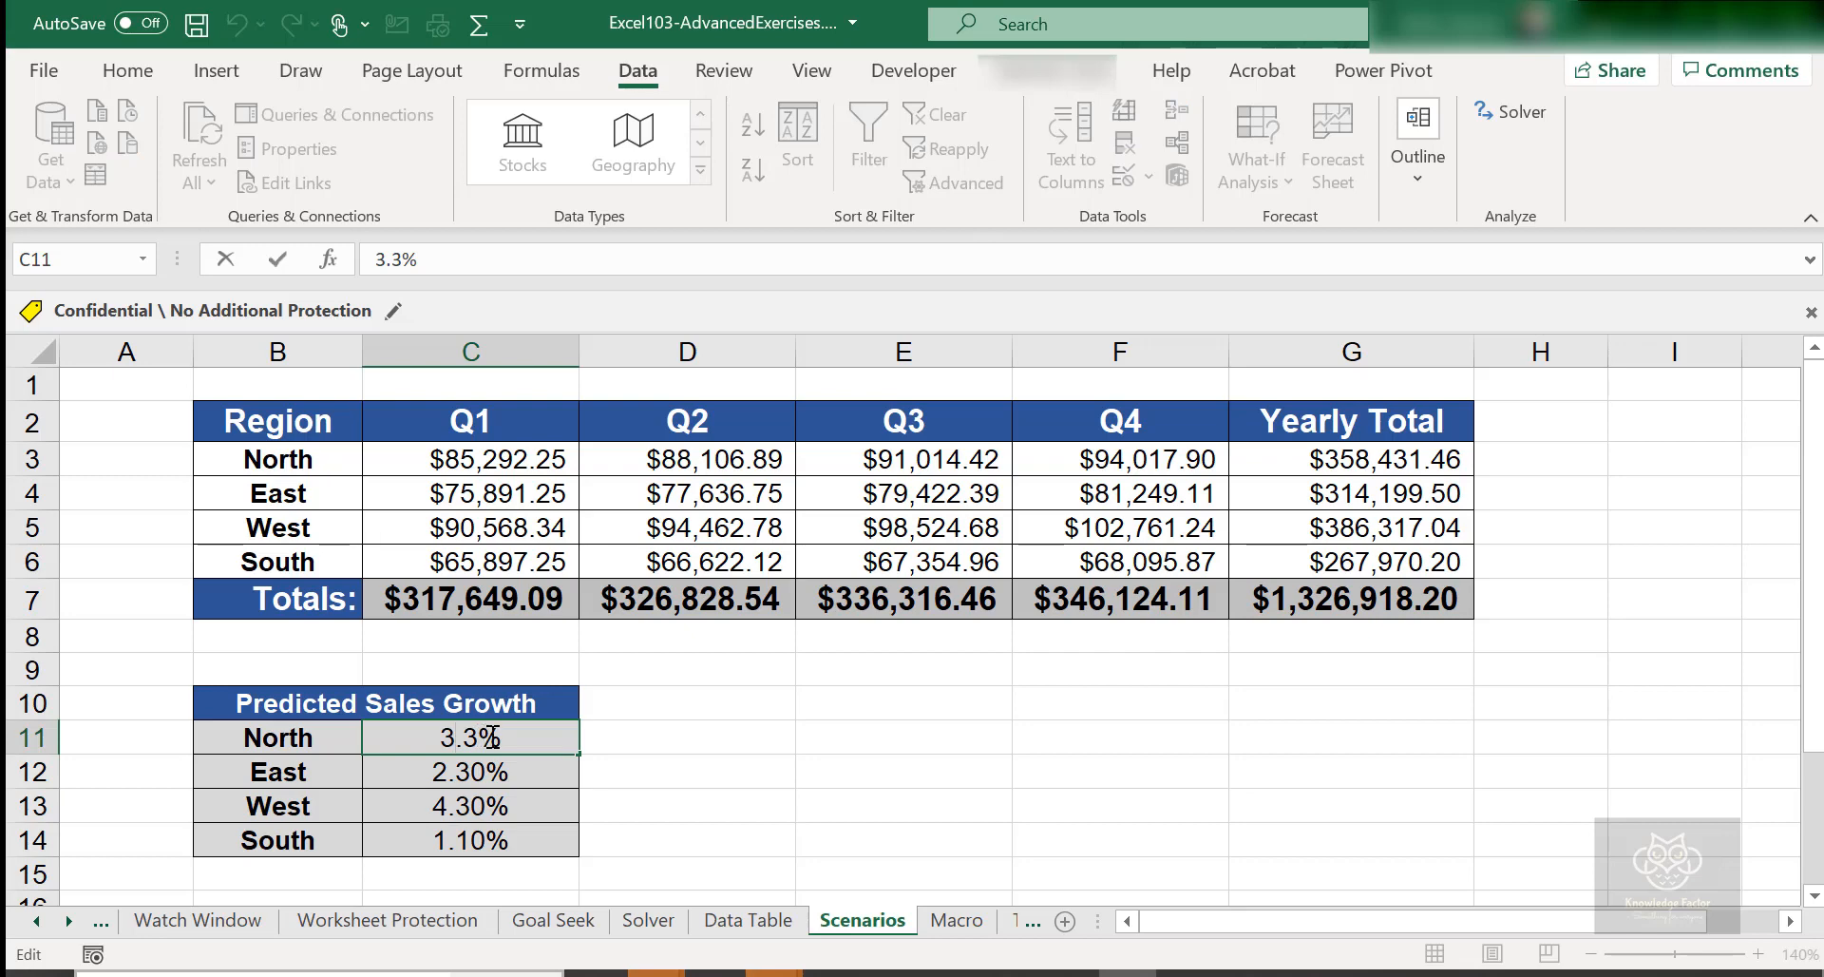
double_click(478, 738)
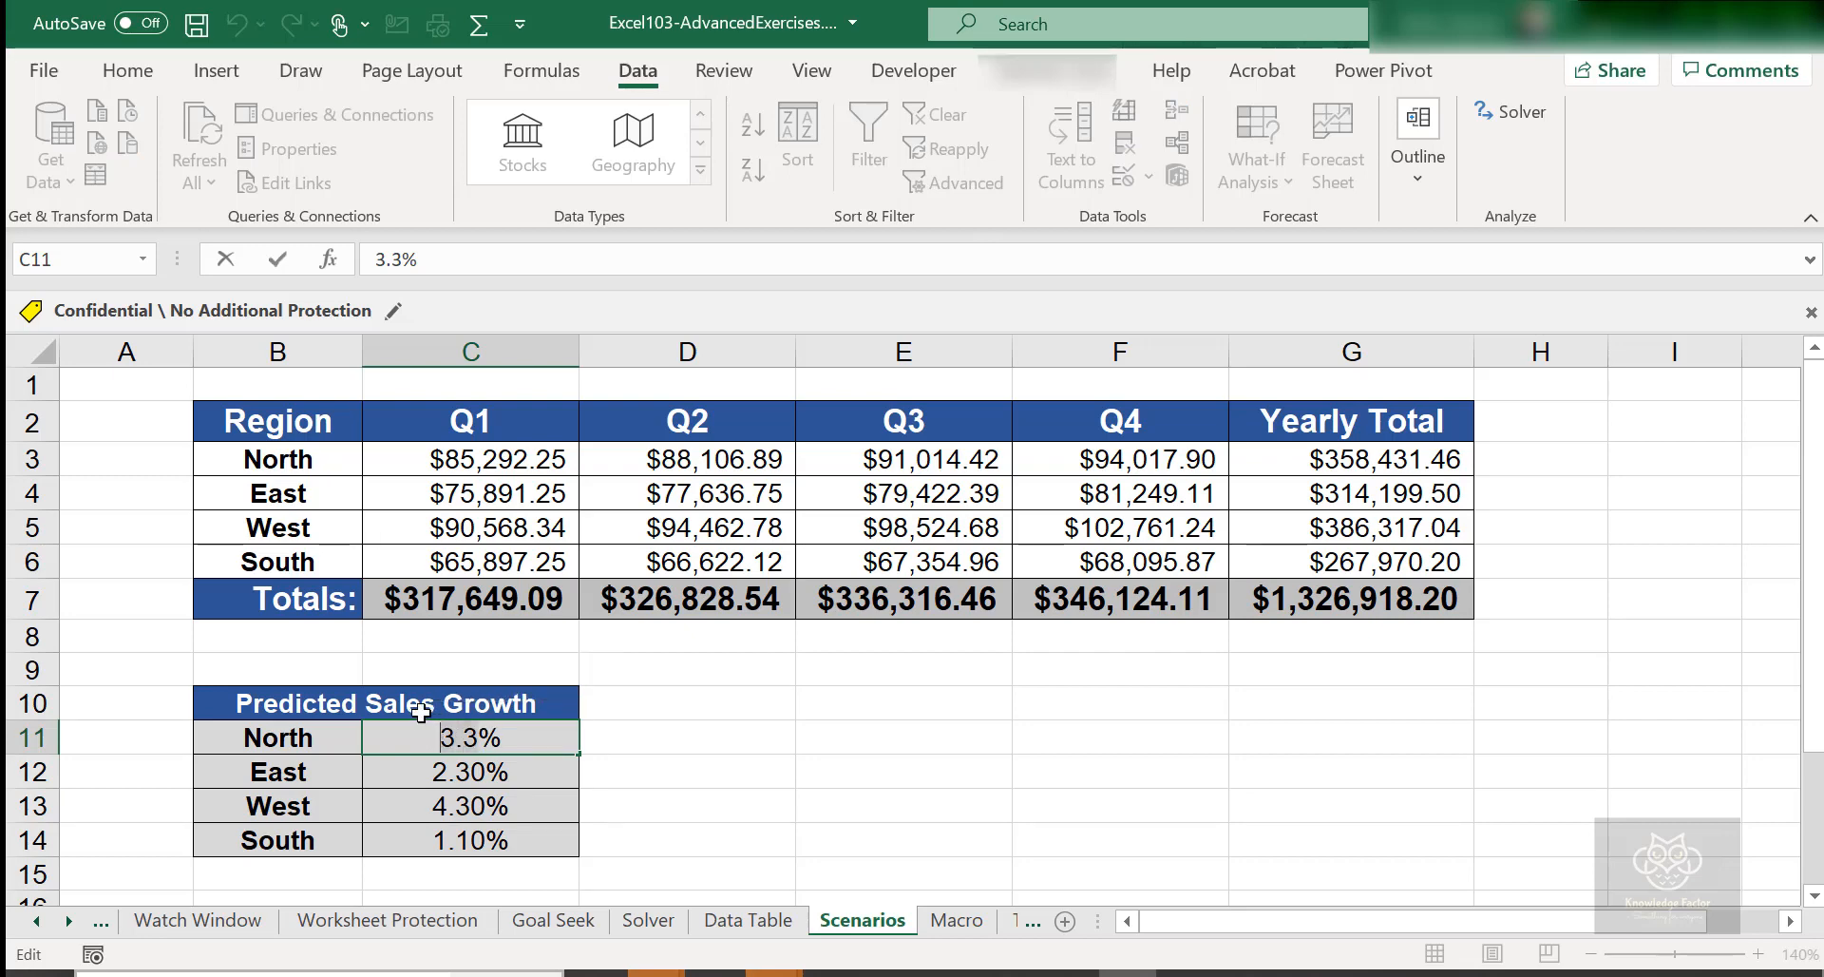
type("5")
key("Return")
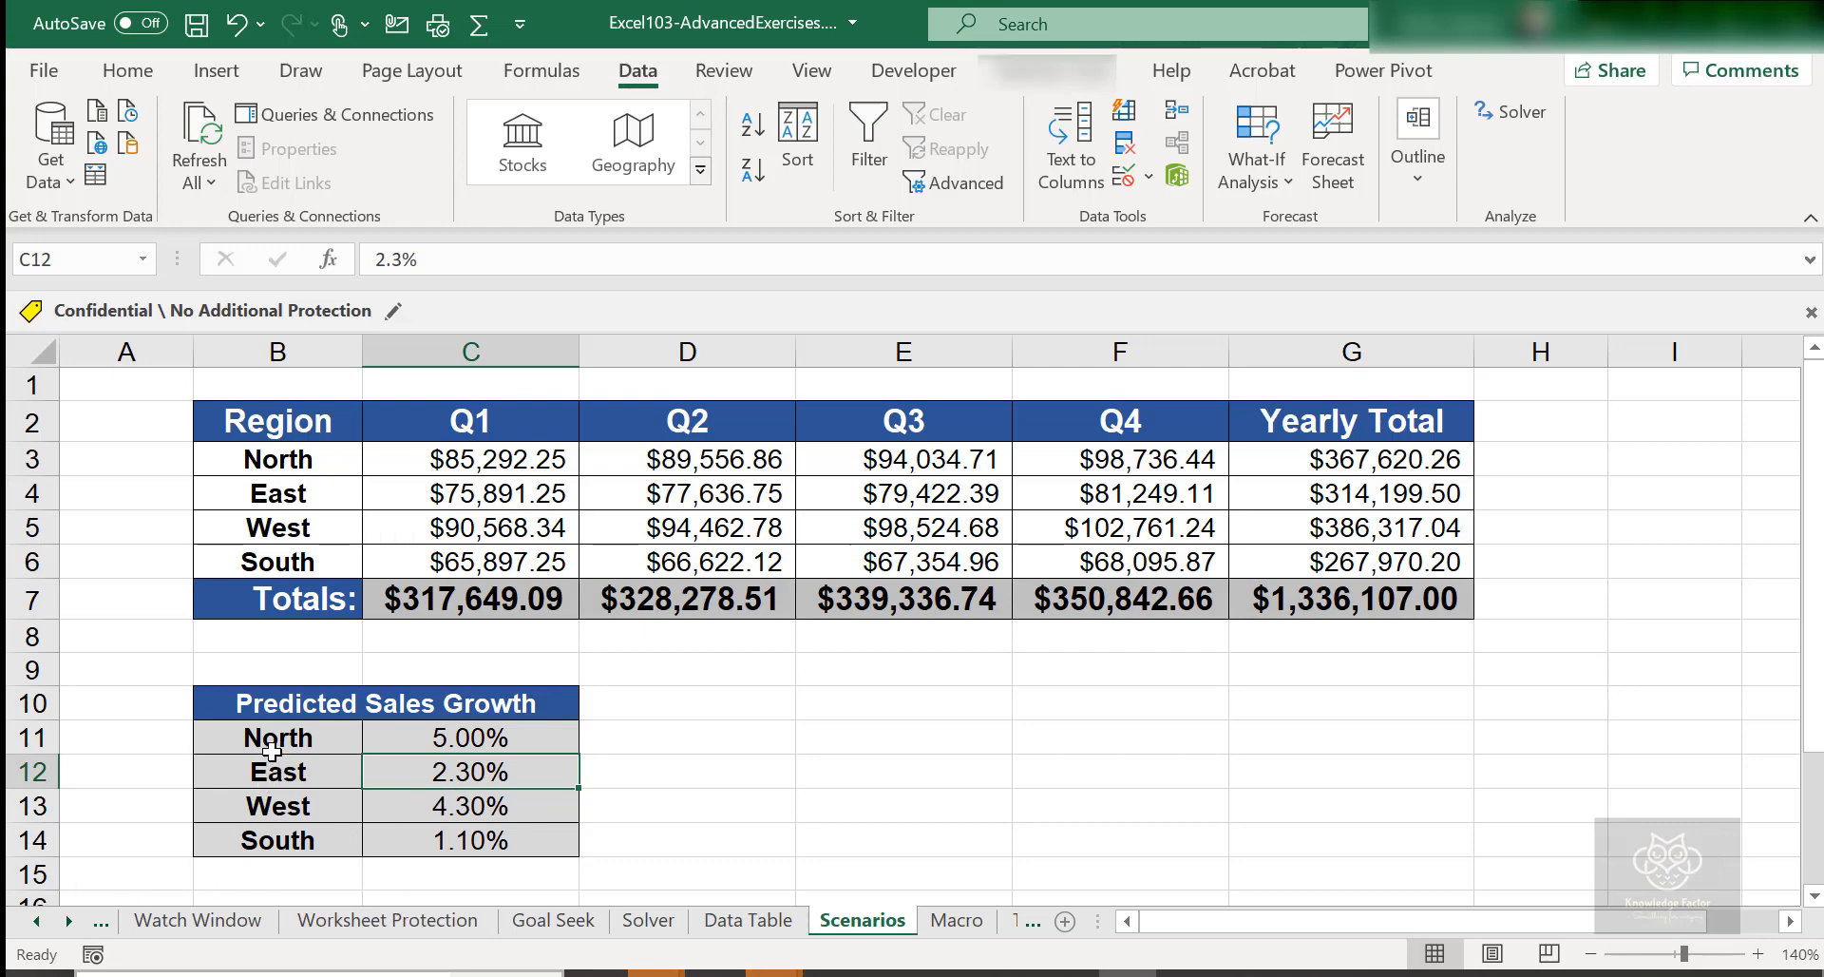
Step: Try 1% as North's predicted sales growth and undo both trial changes to that rate
double_click(457, 737)
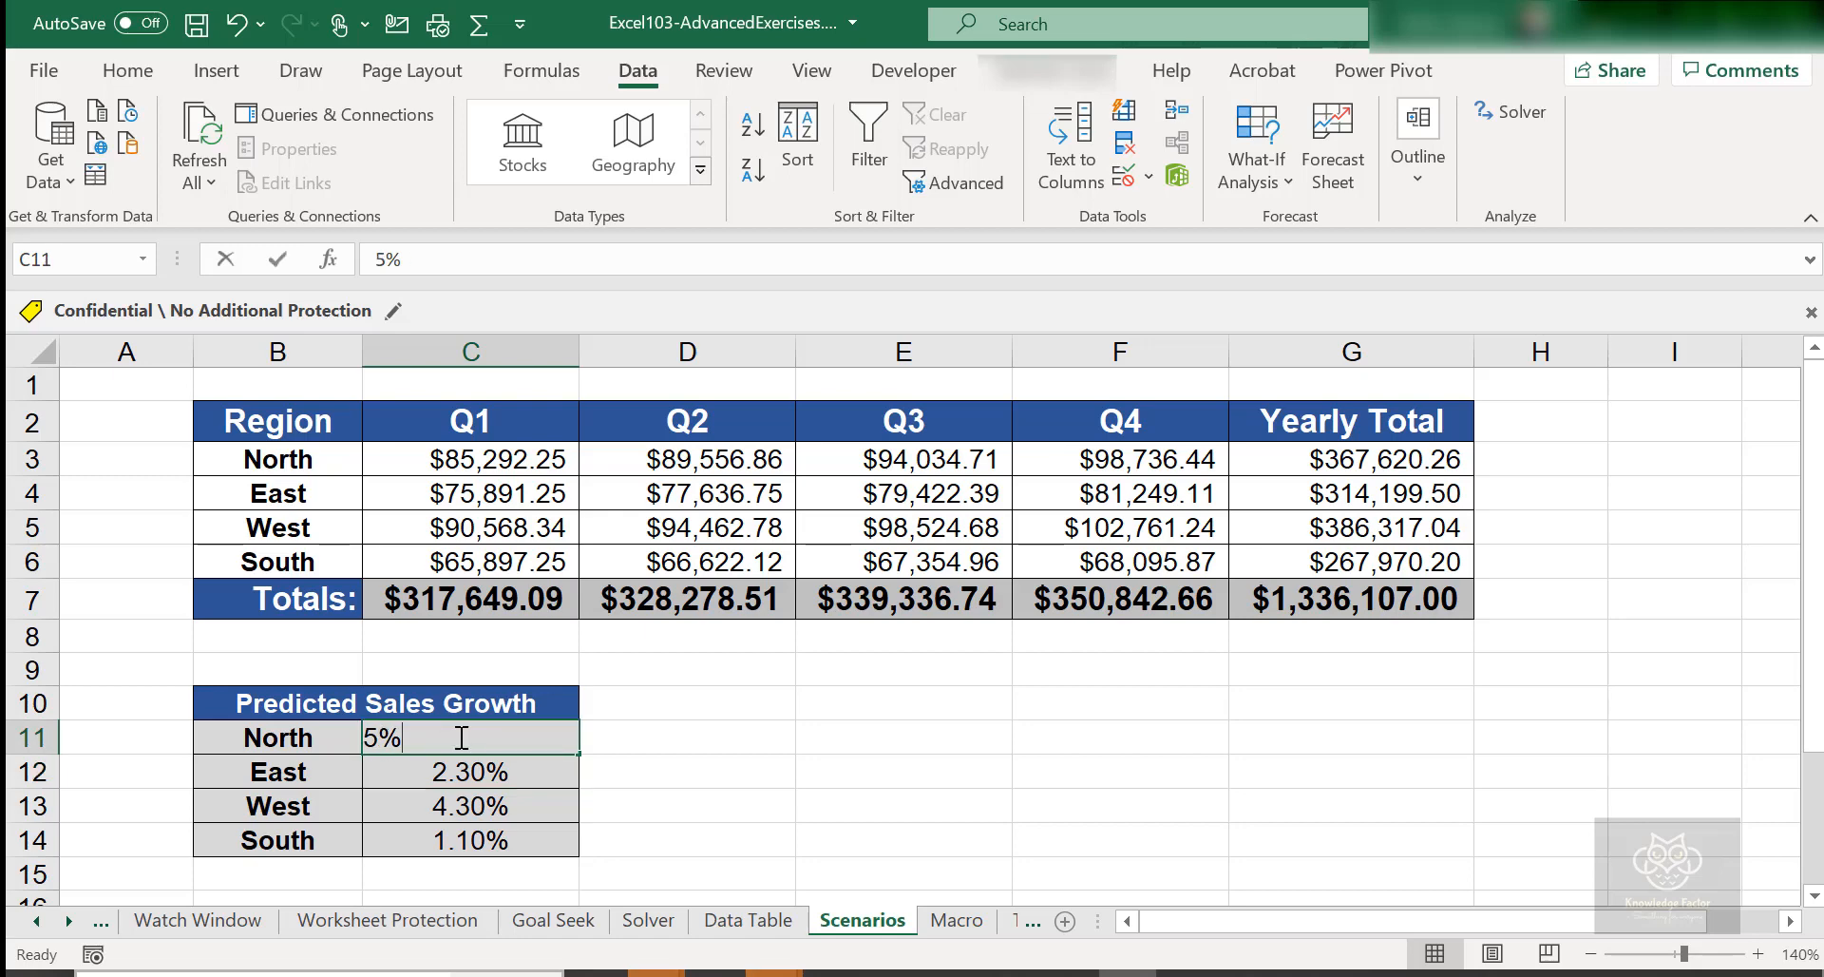
double_click(384, 737)
type("1")
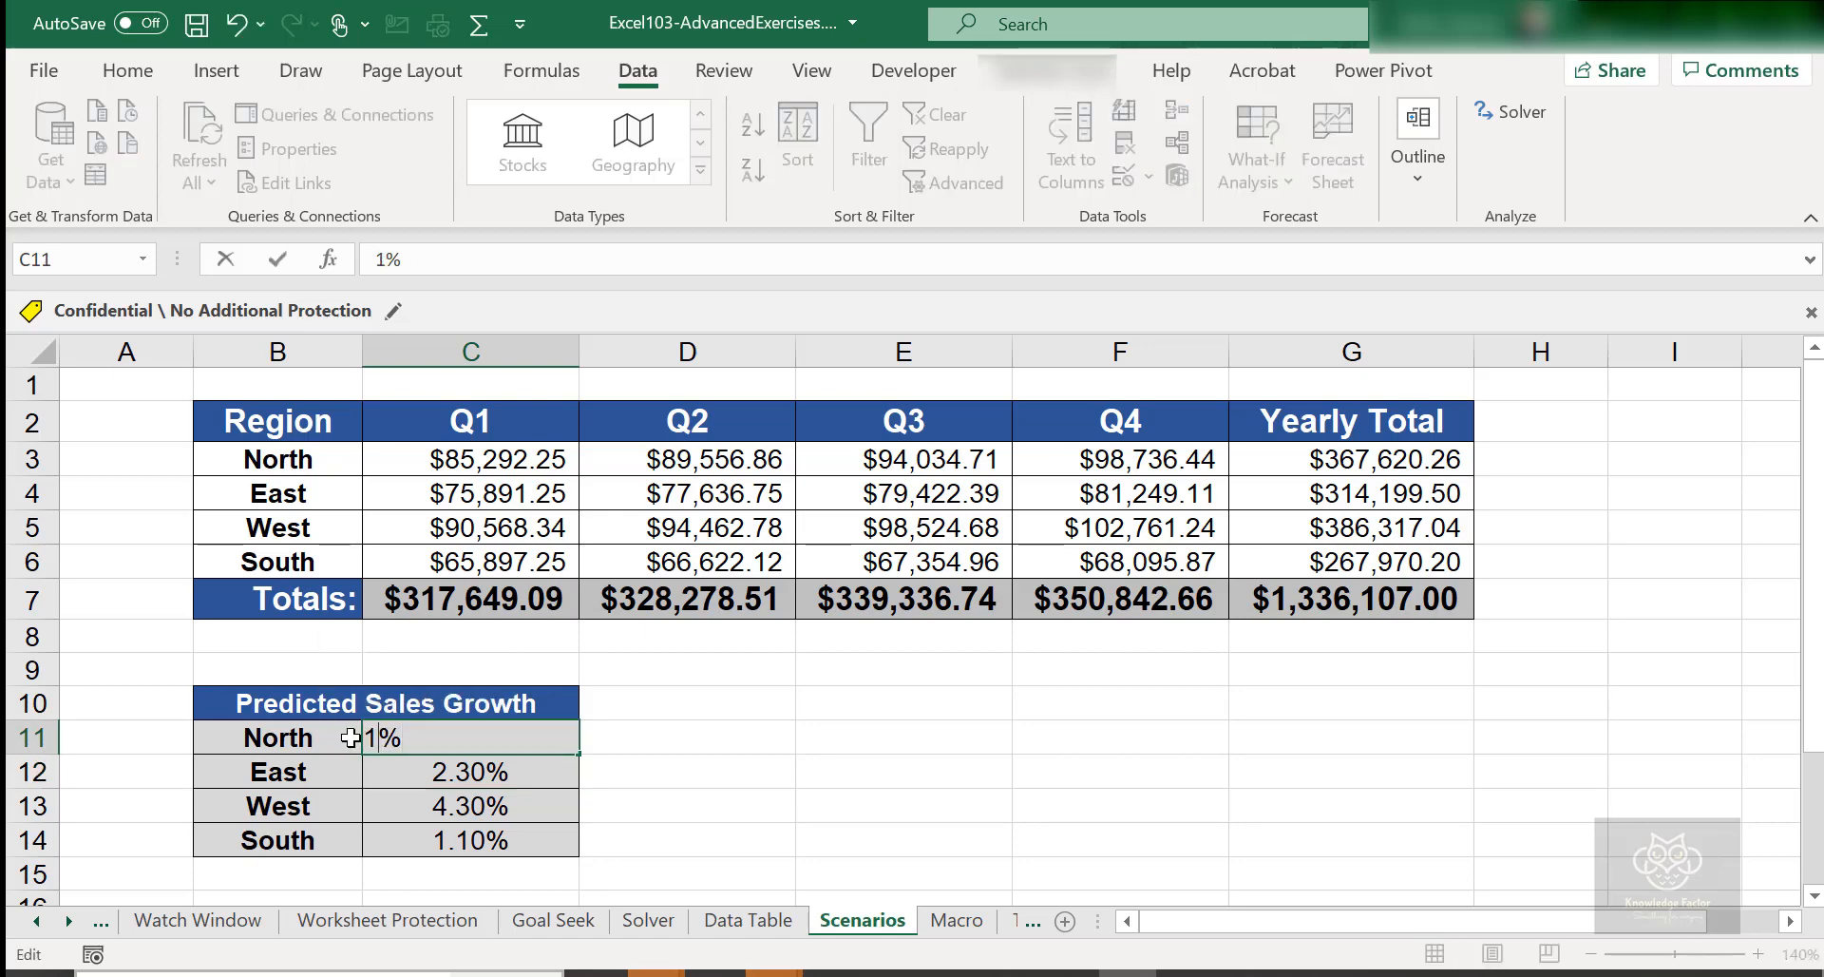
key("Return")
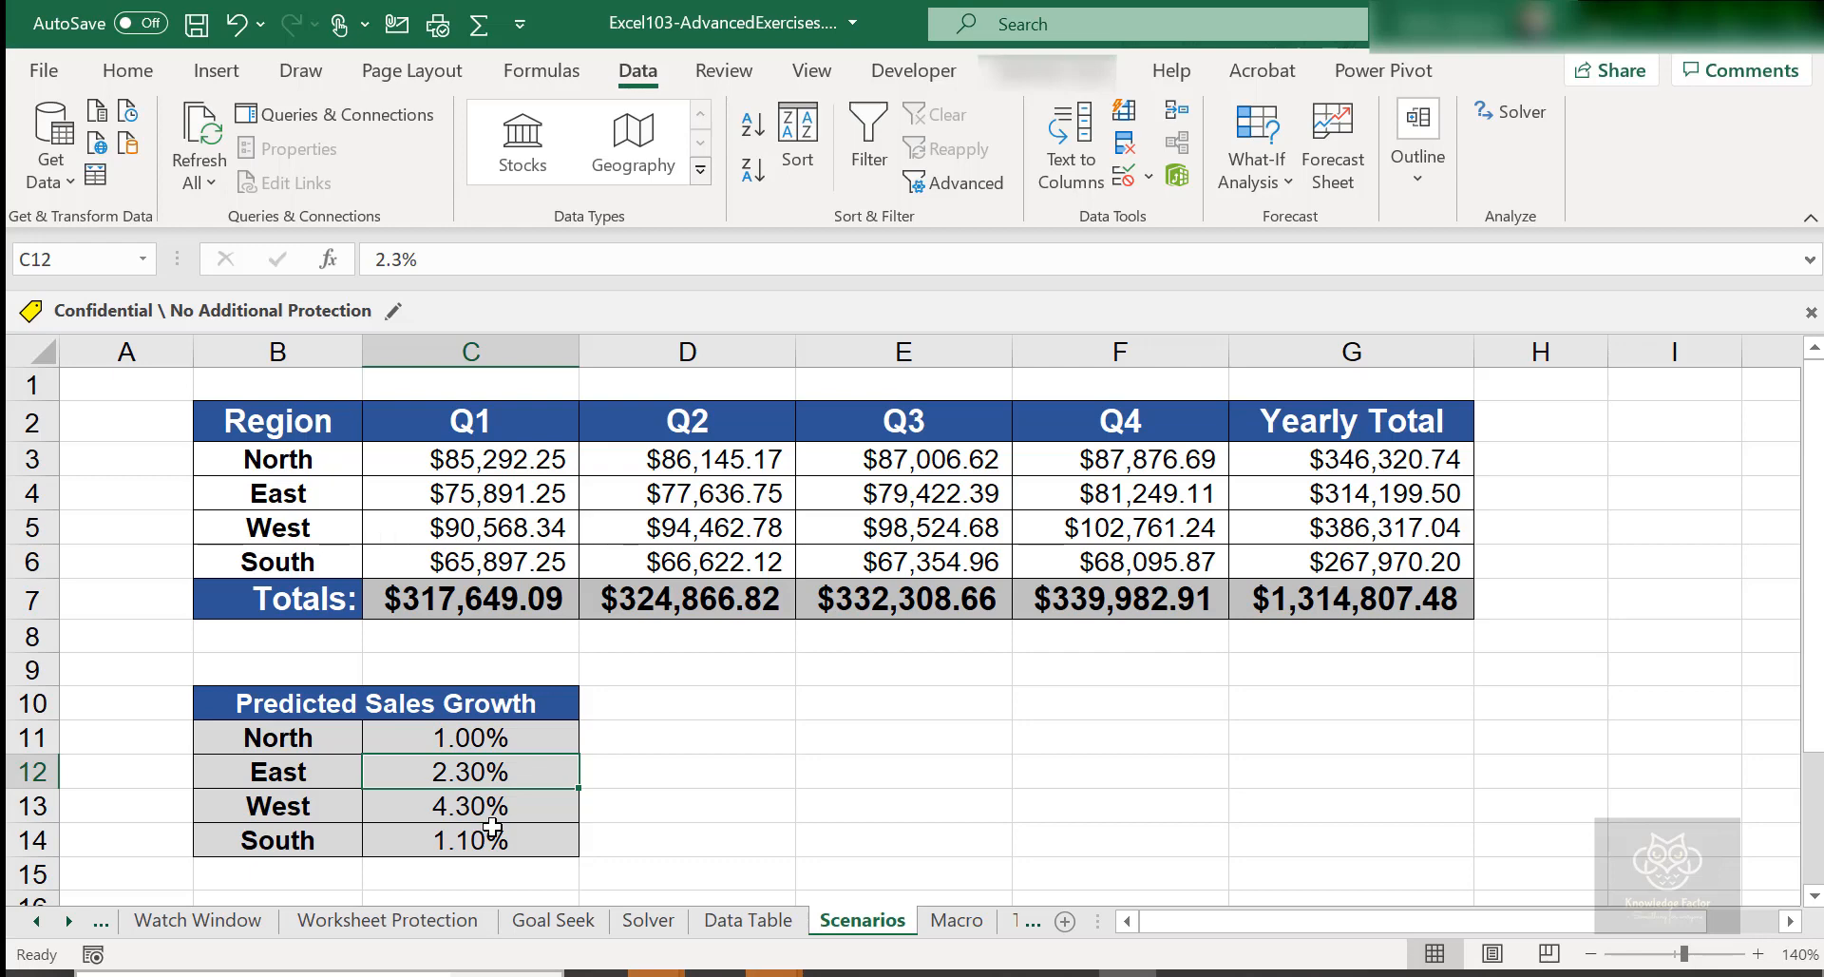
key("ctrl+z")
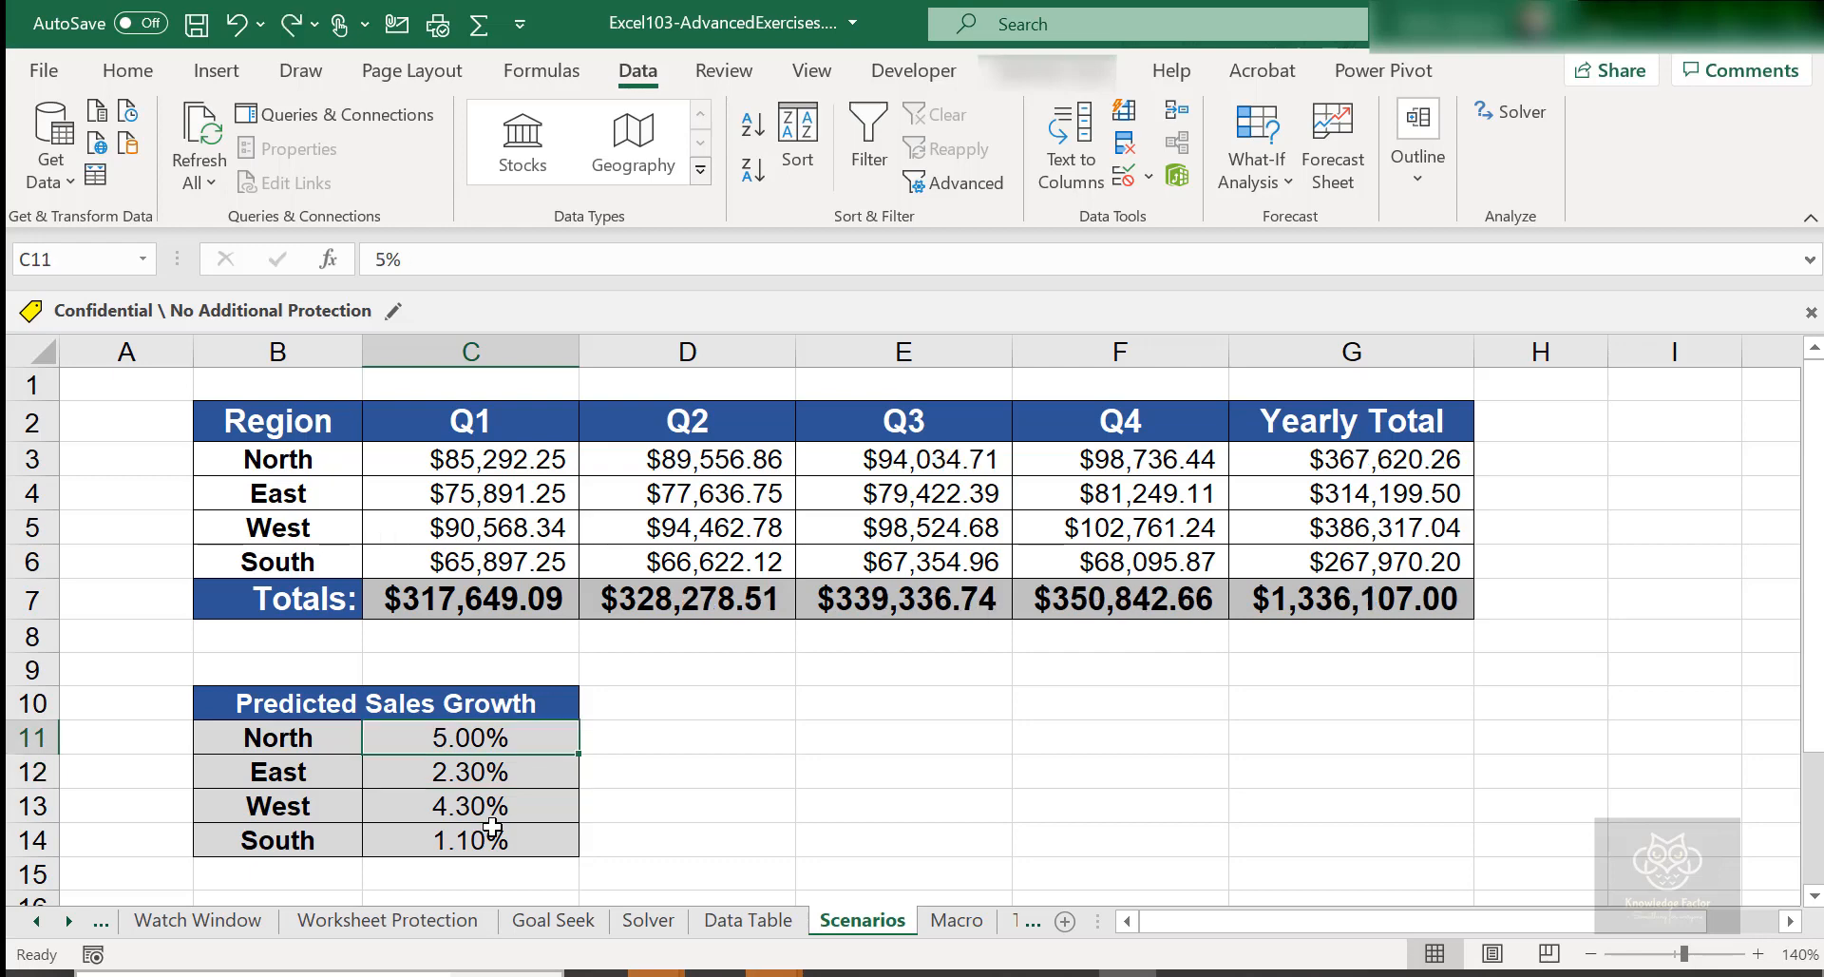
key("ctrl+z")
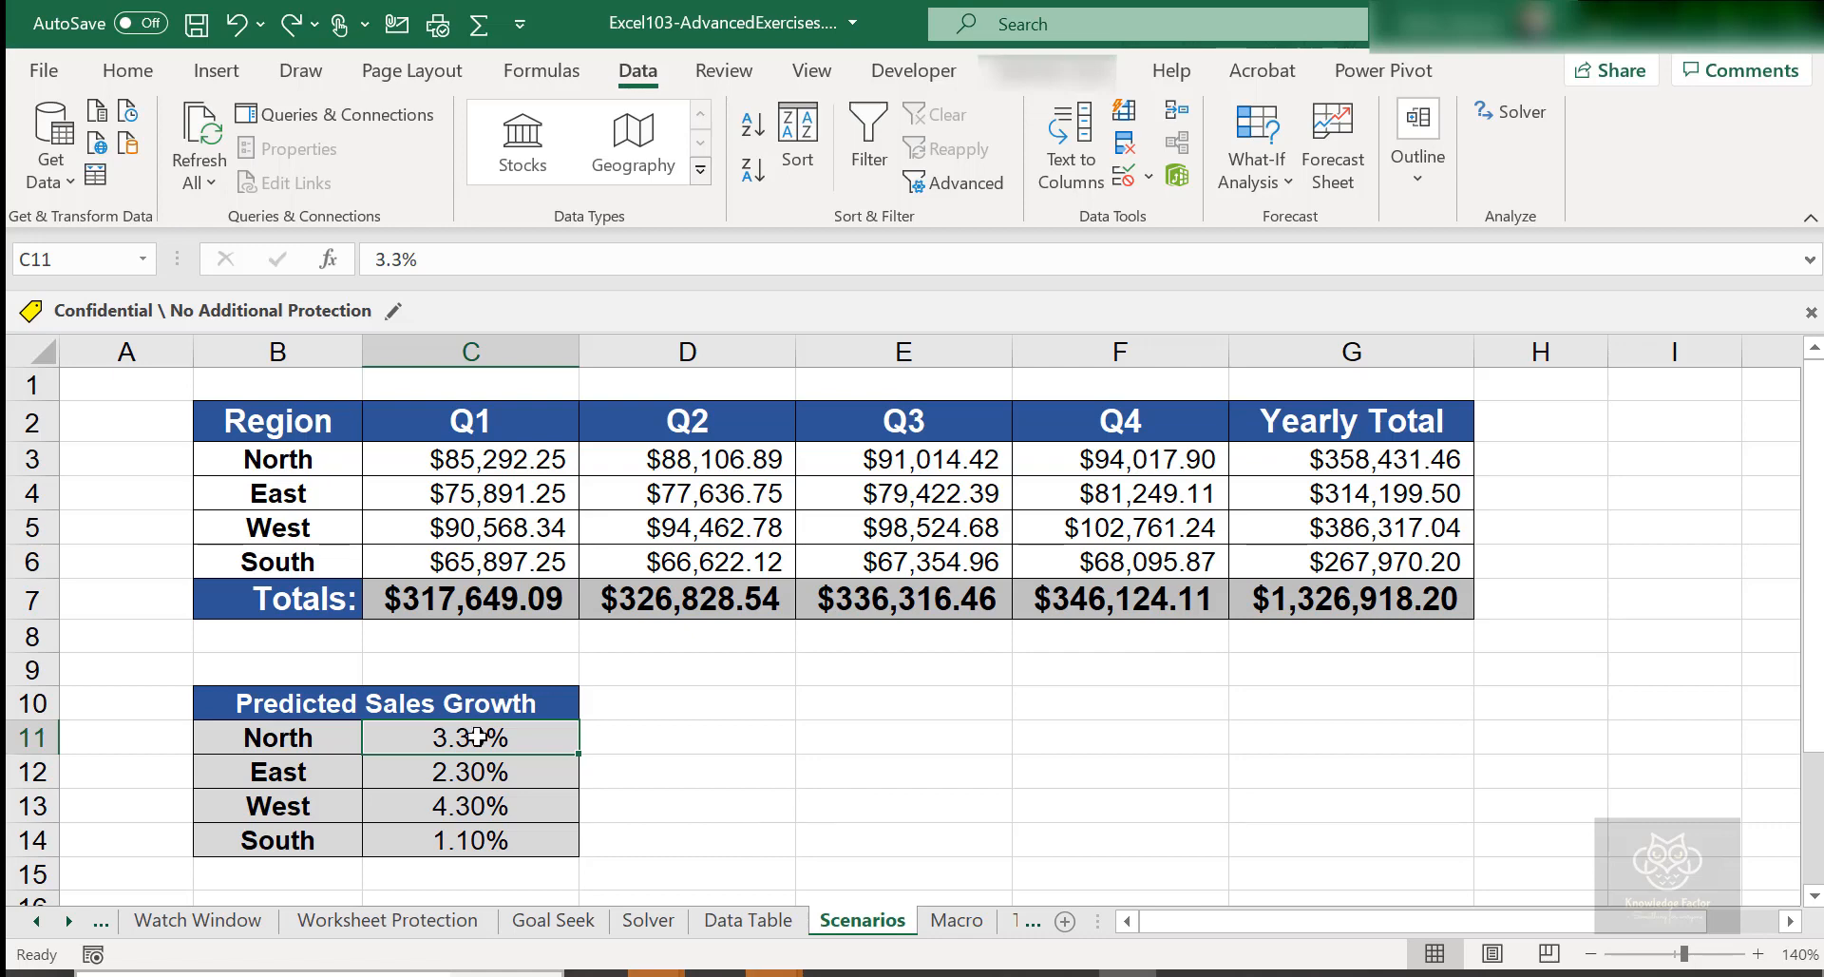
Step: Add a scenario named Default Scenario with C11:C14 as changing cells, keeping the current growth values
left_click_drag(477, 736, 468, 851)
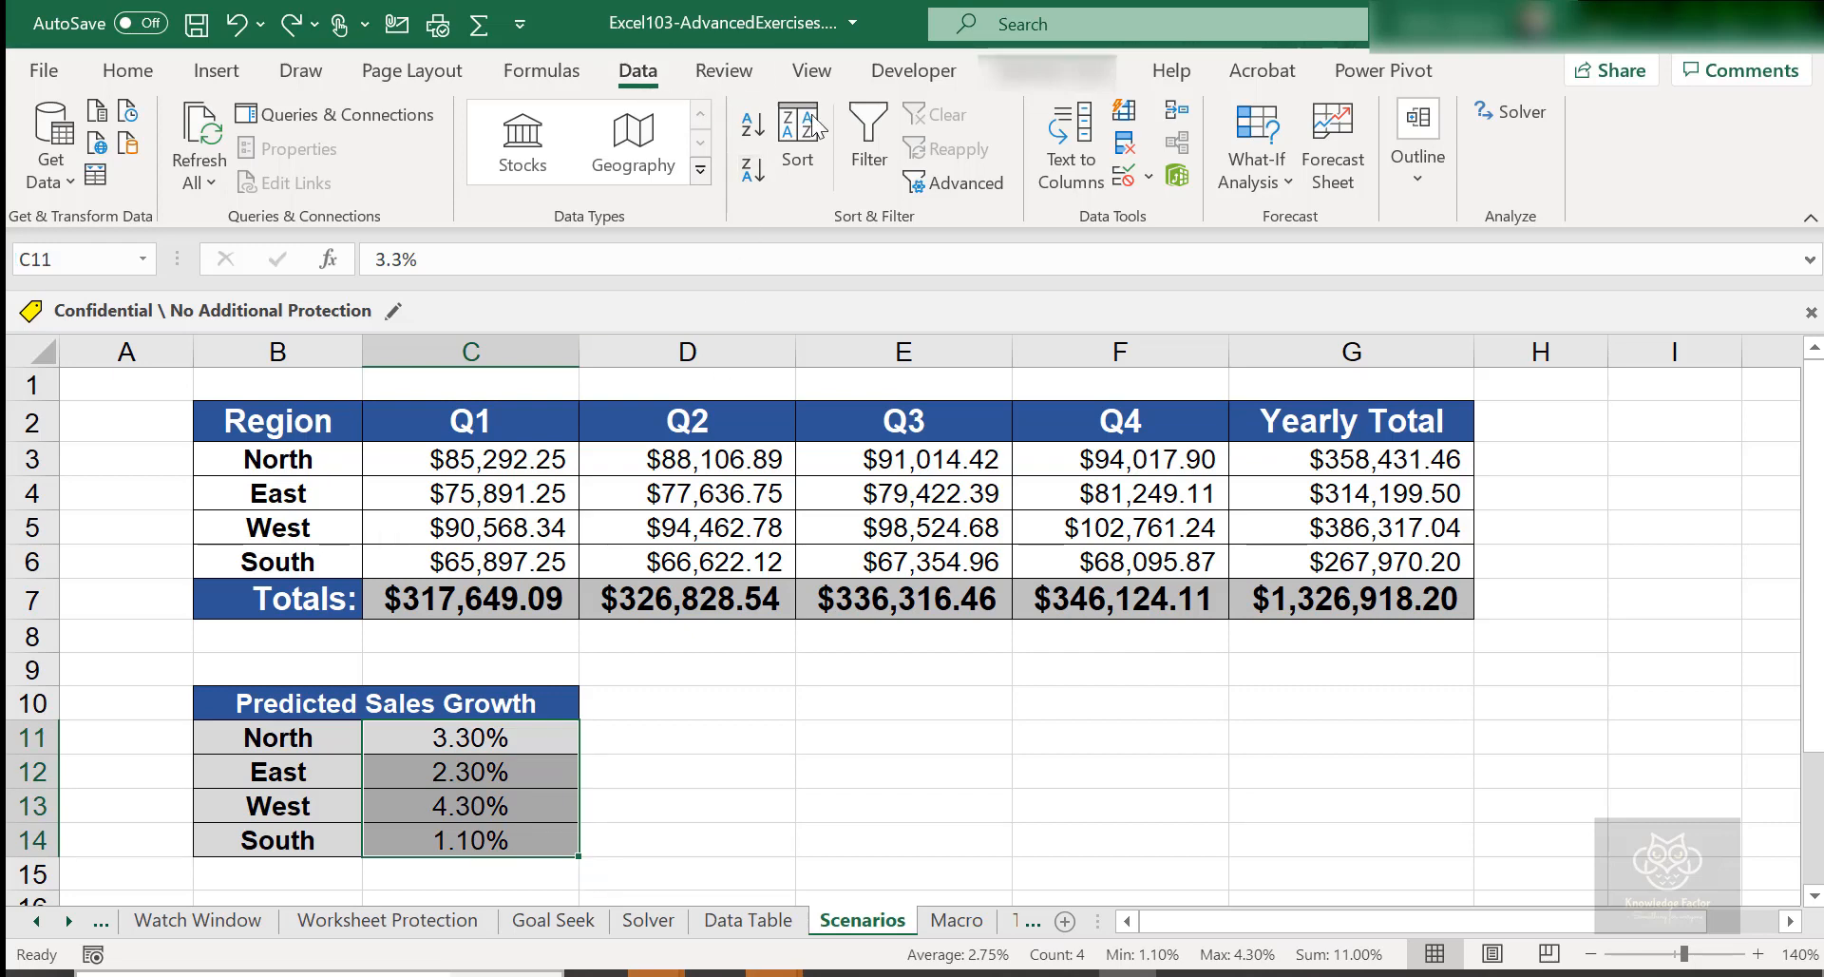
left_click(1239, 163)
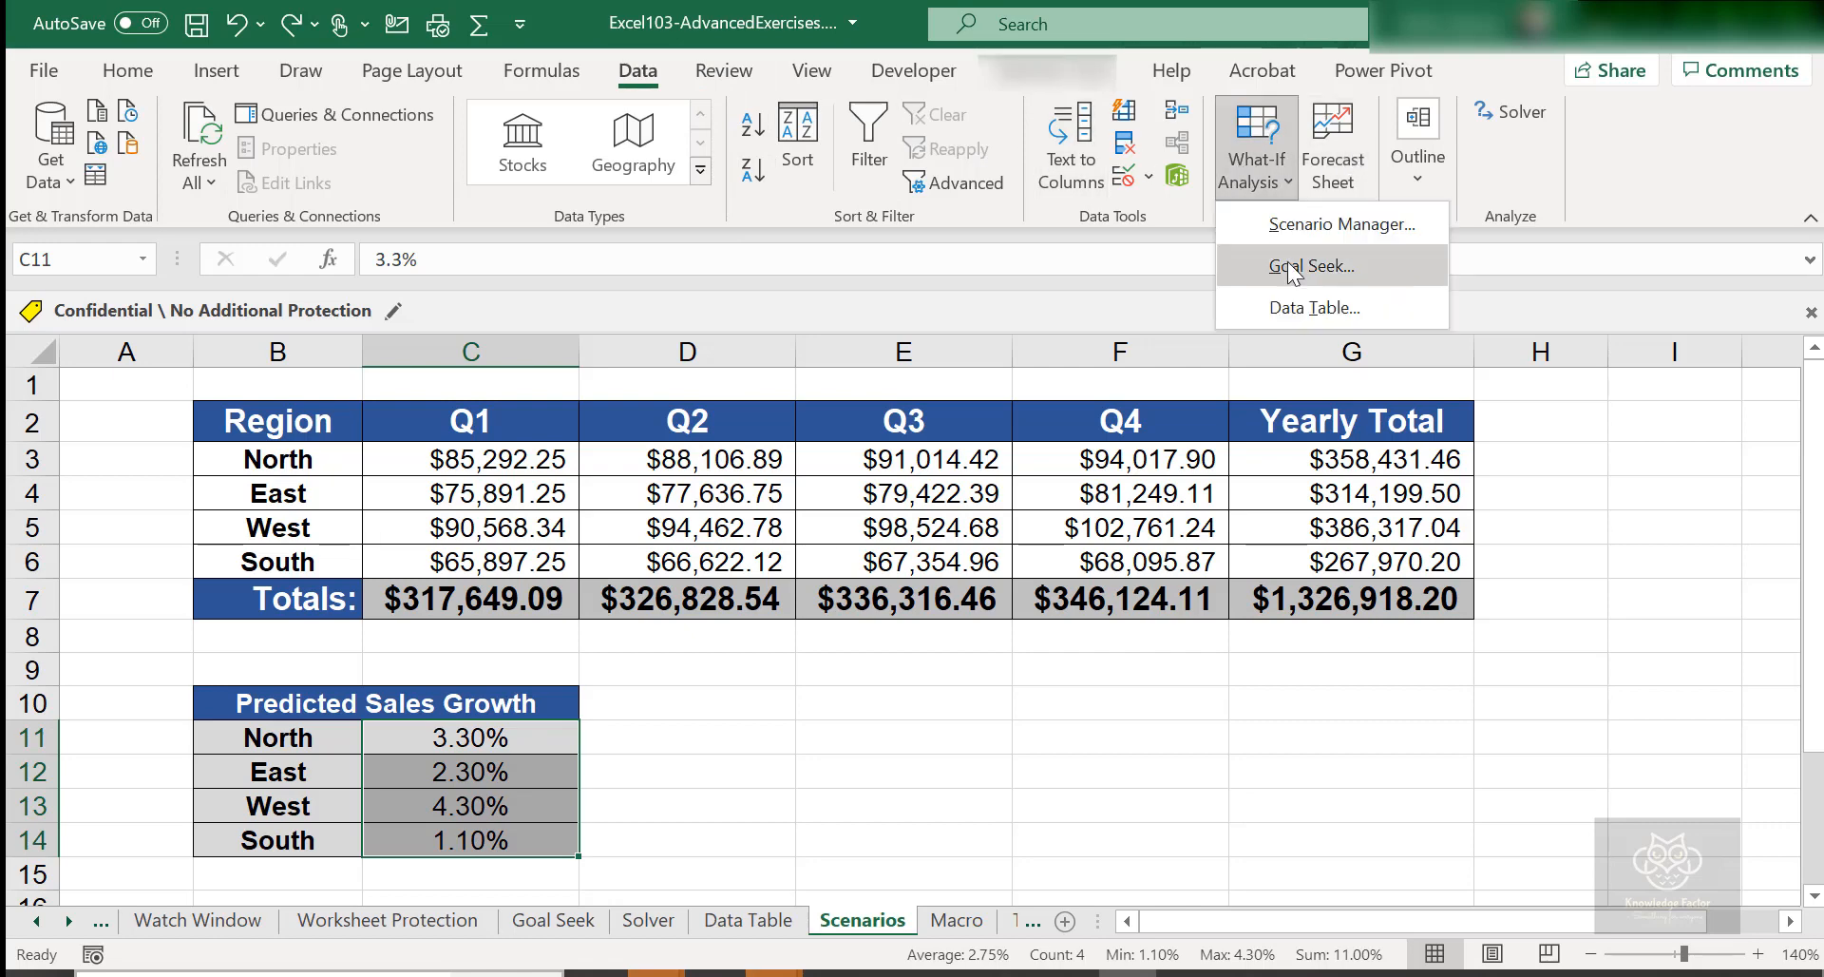
left_click(1309, 234)
left_click_drag(1309, 237, 1594, 356)
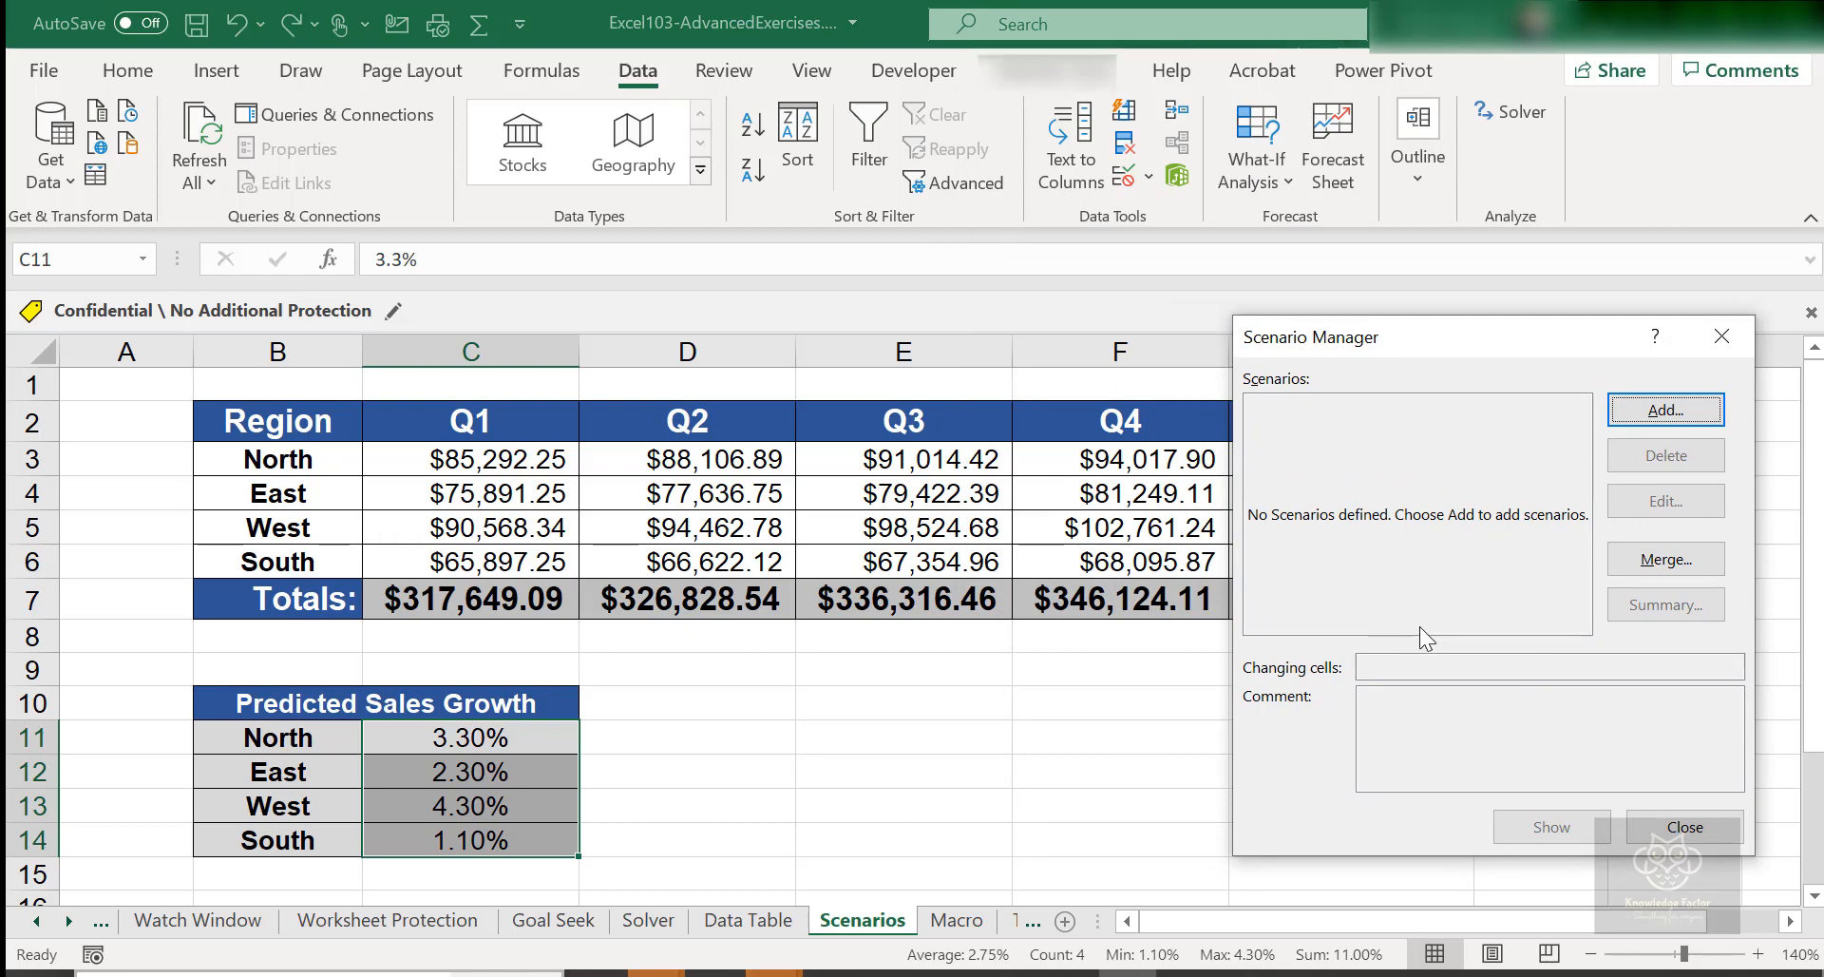
left_click(1662, 409)
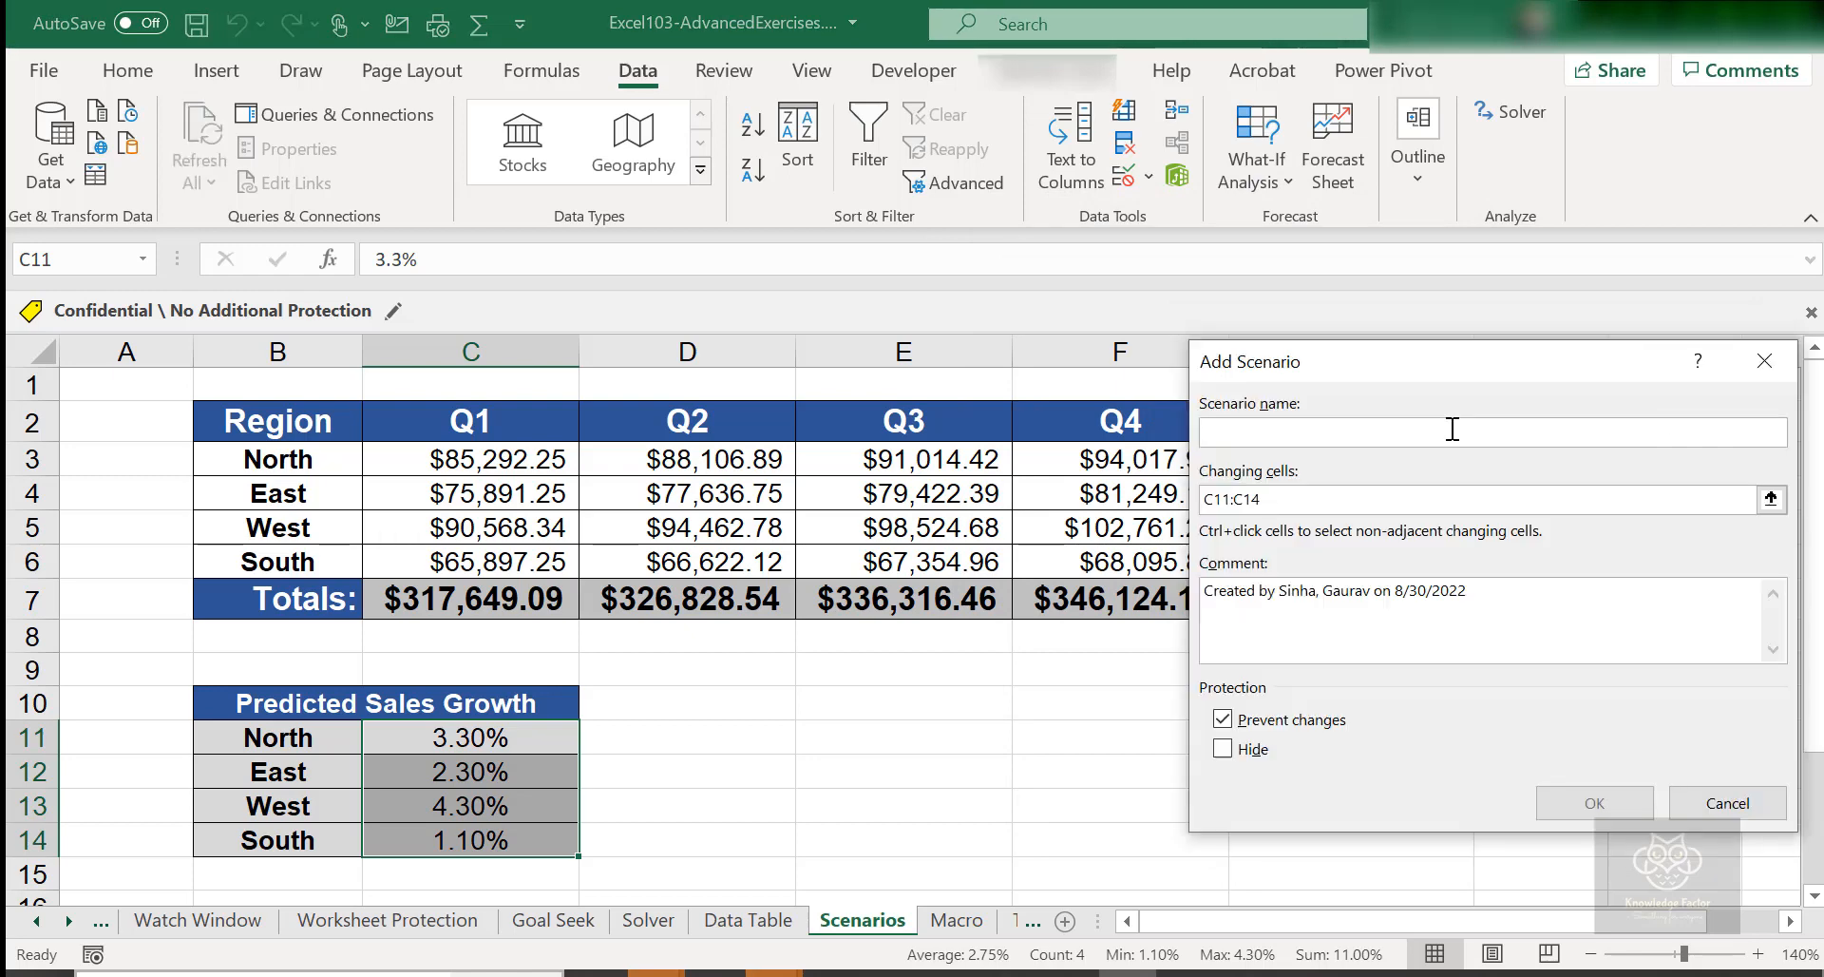
type("Default Scenario")
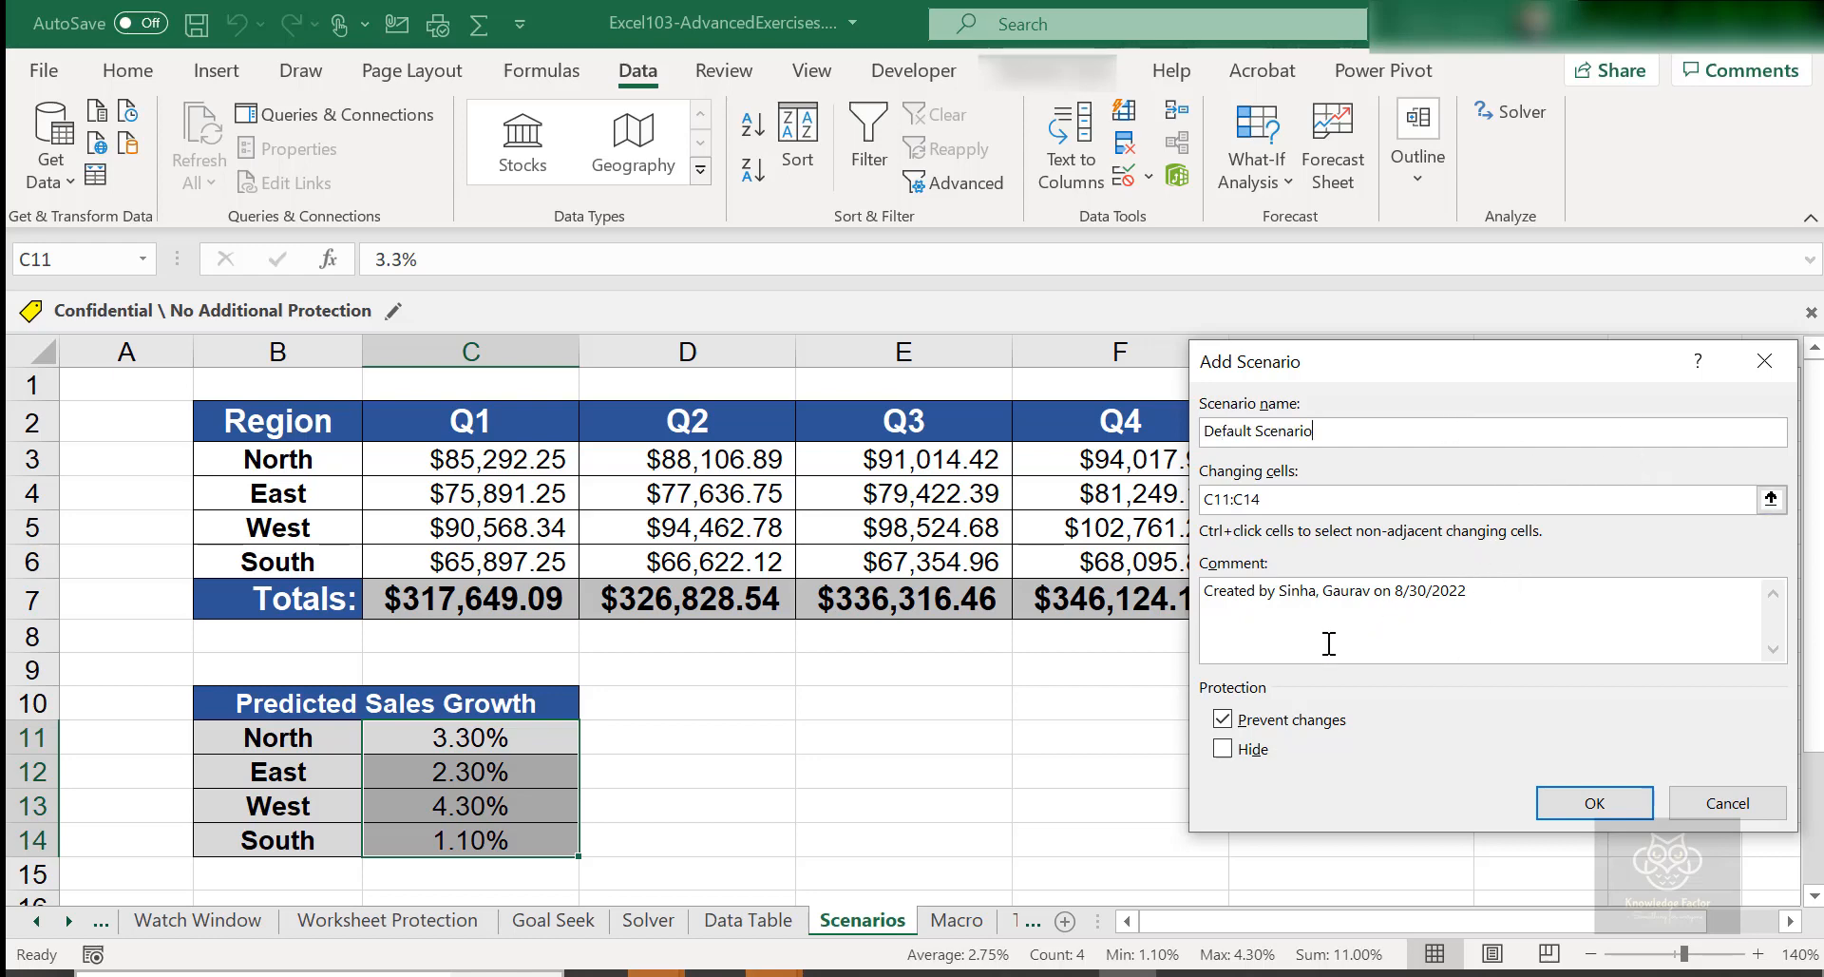
left_click(1569, 796)
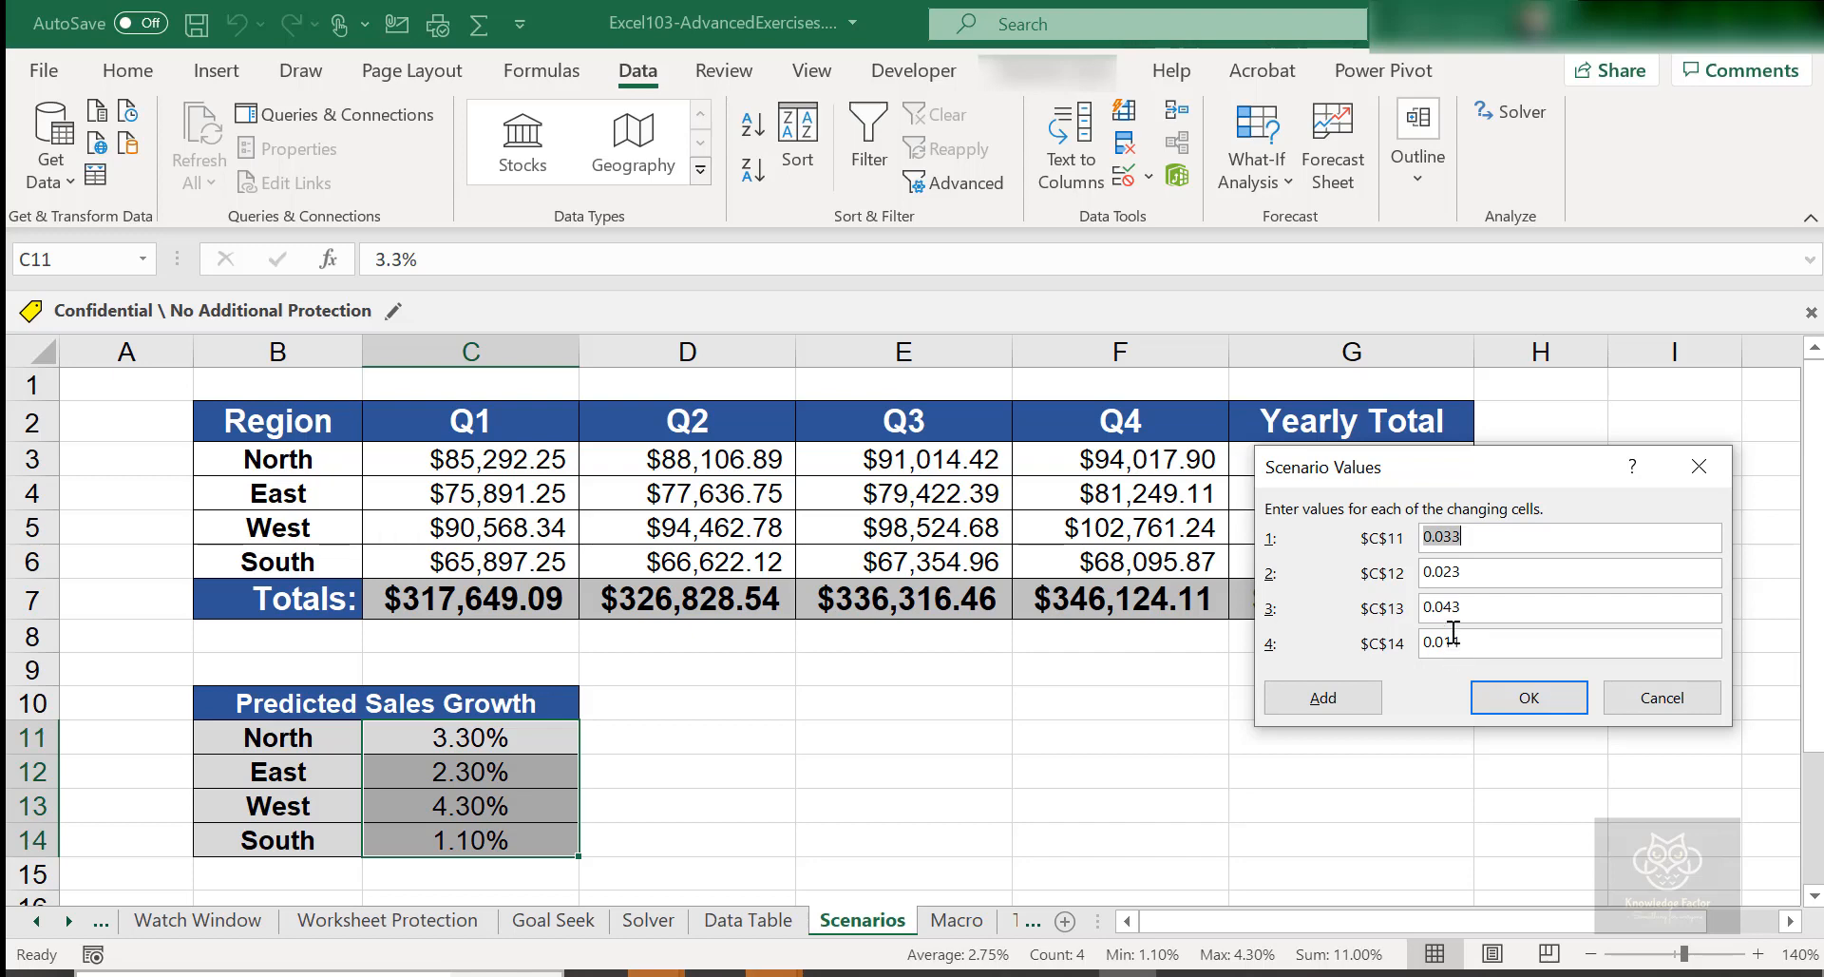
left_click(1511, 694)
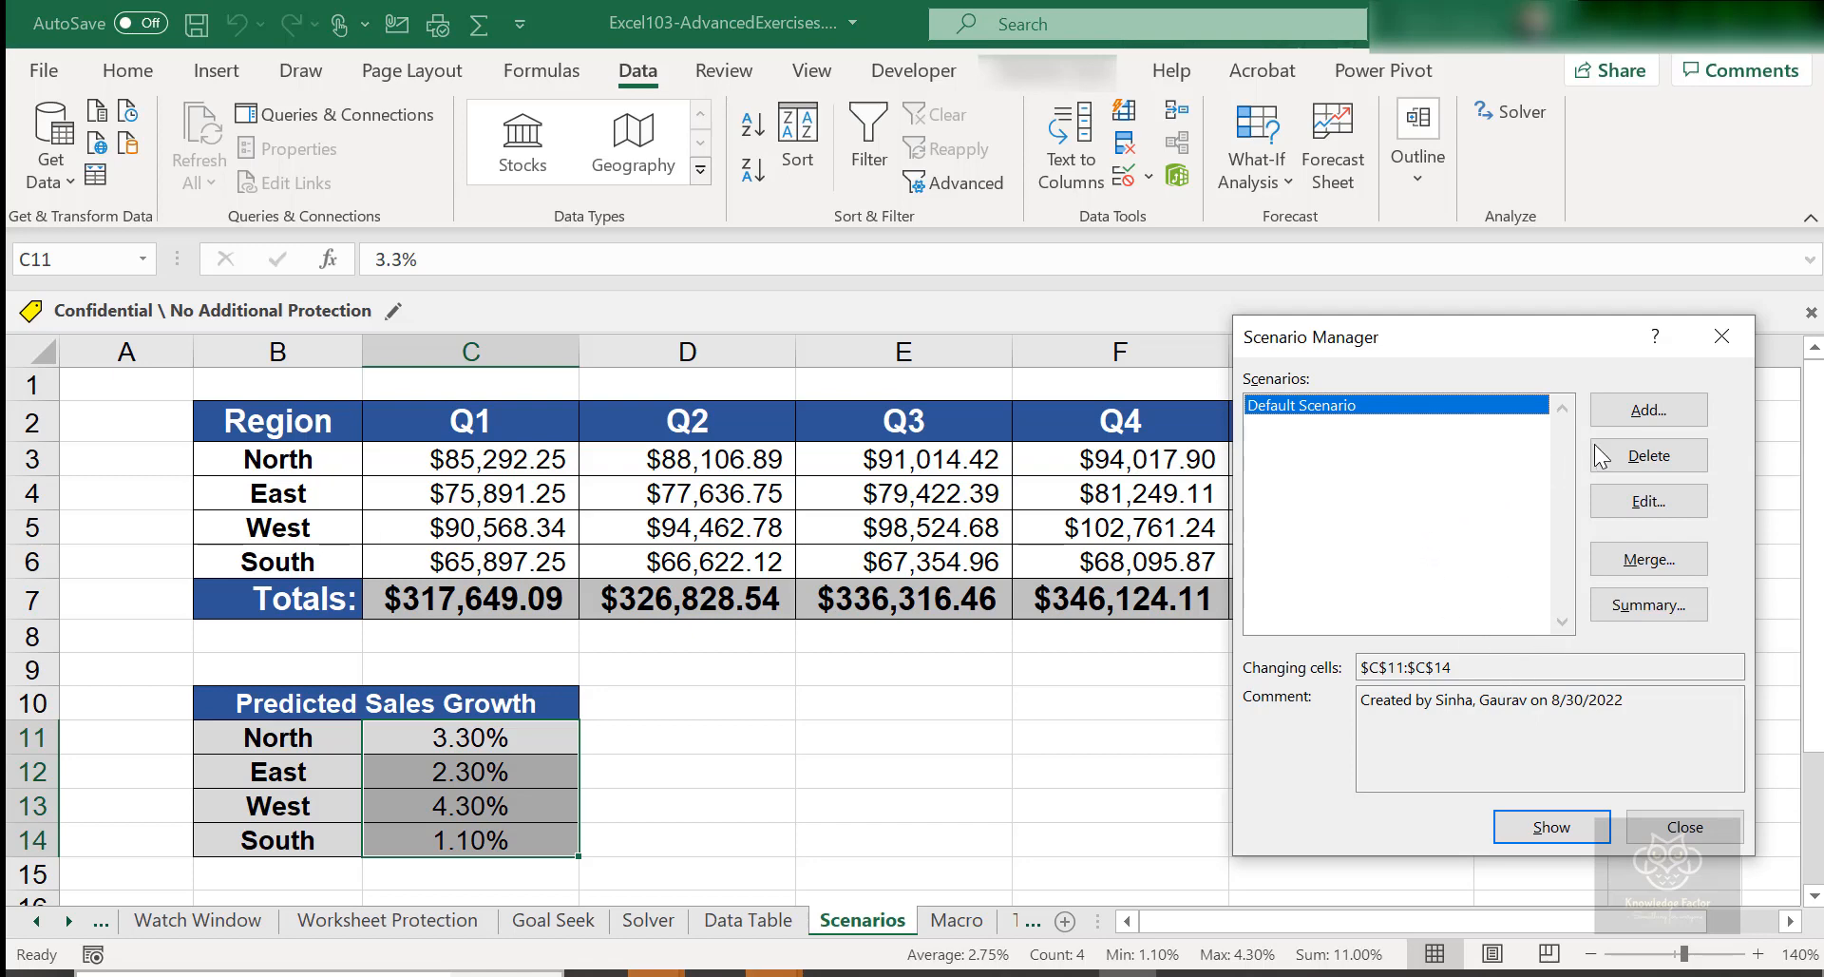
Step: Define a second scenario named Best Case Scenario with C11:C14 as its changing cells
left_click(1653, 414)
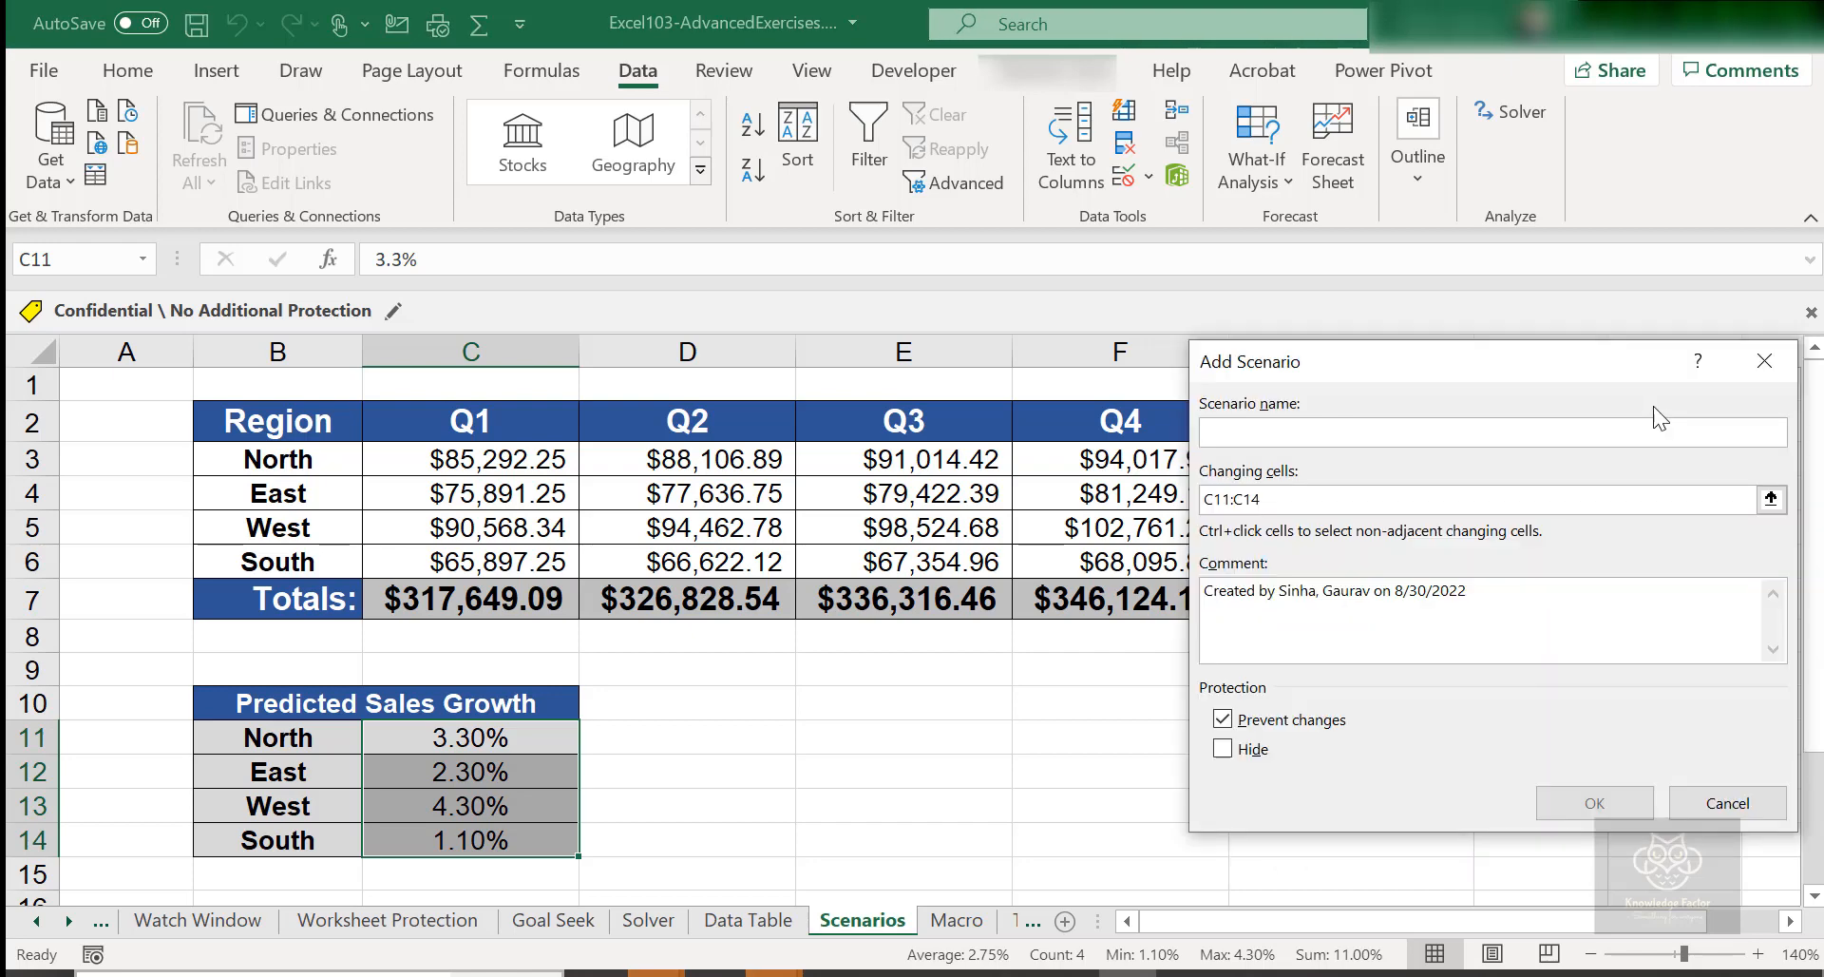
type("Best Case Scenario")
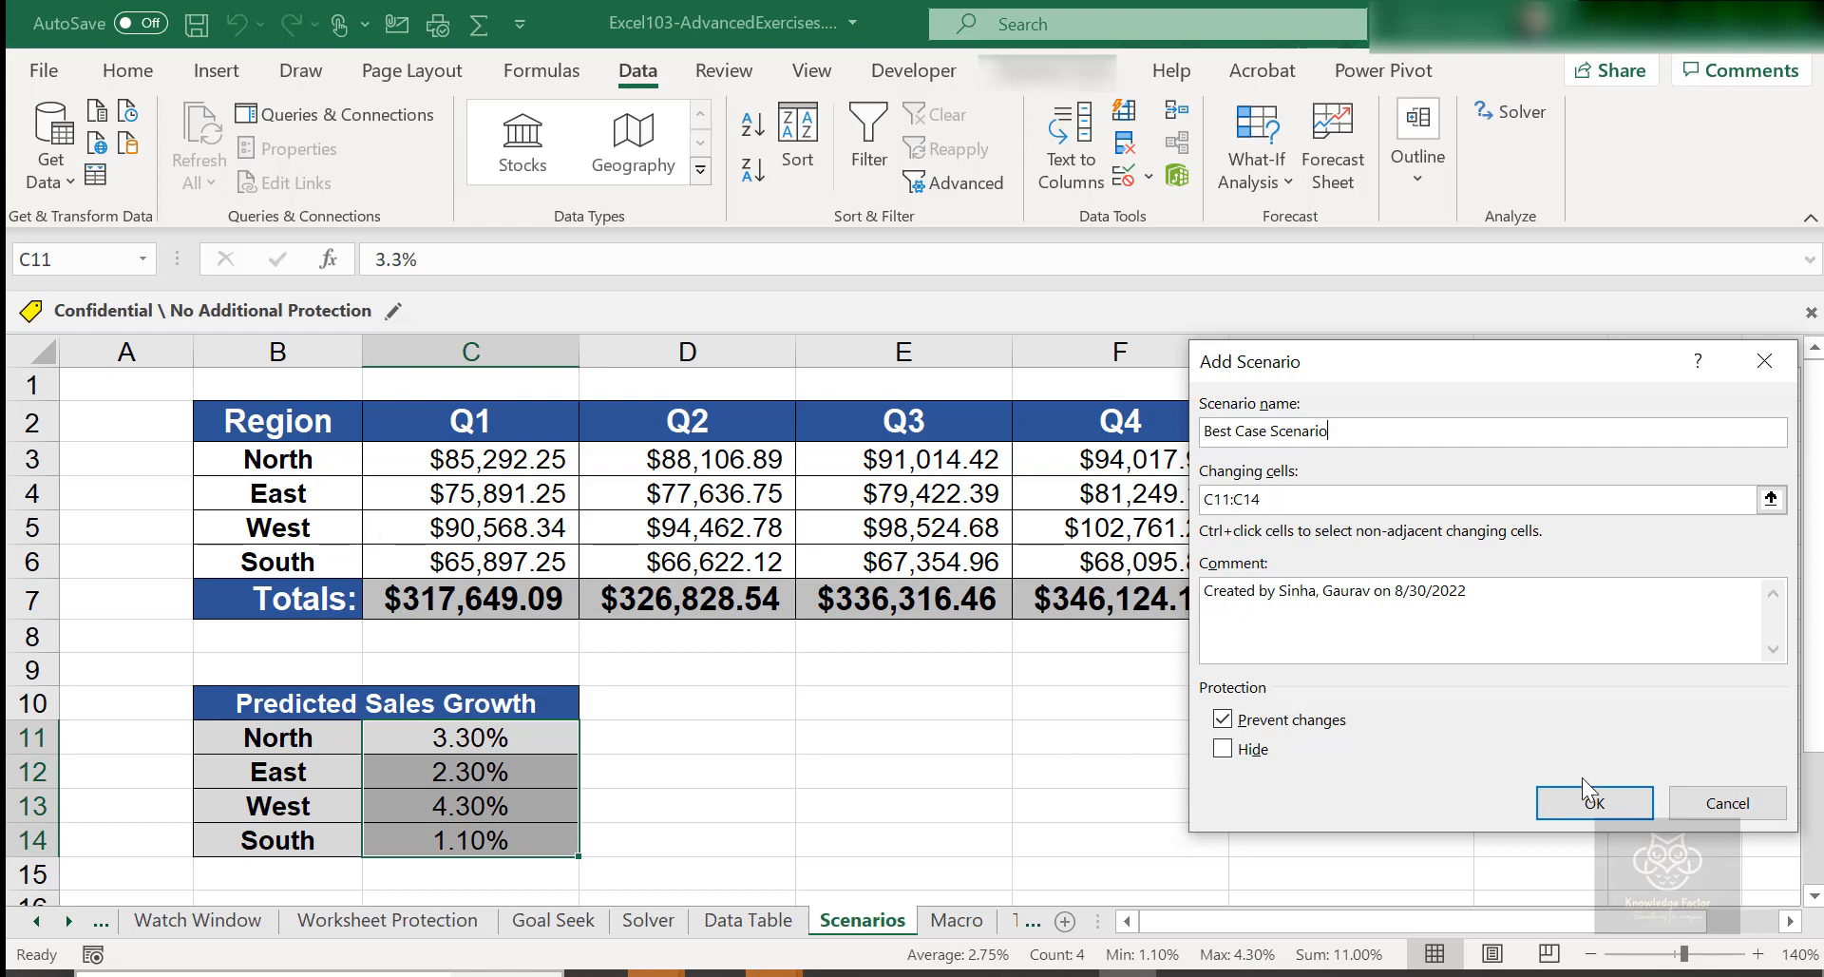
left_click(1596, 805)
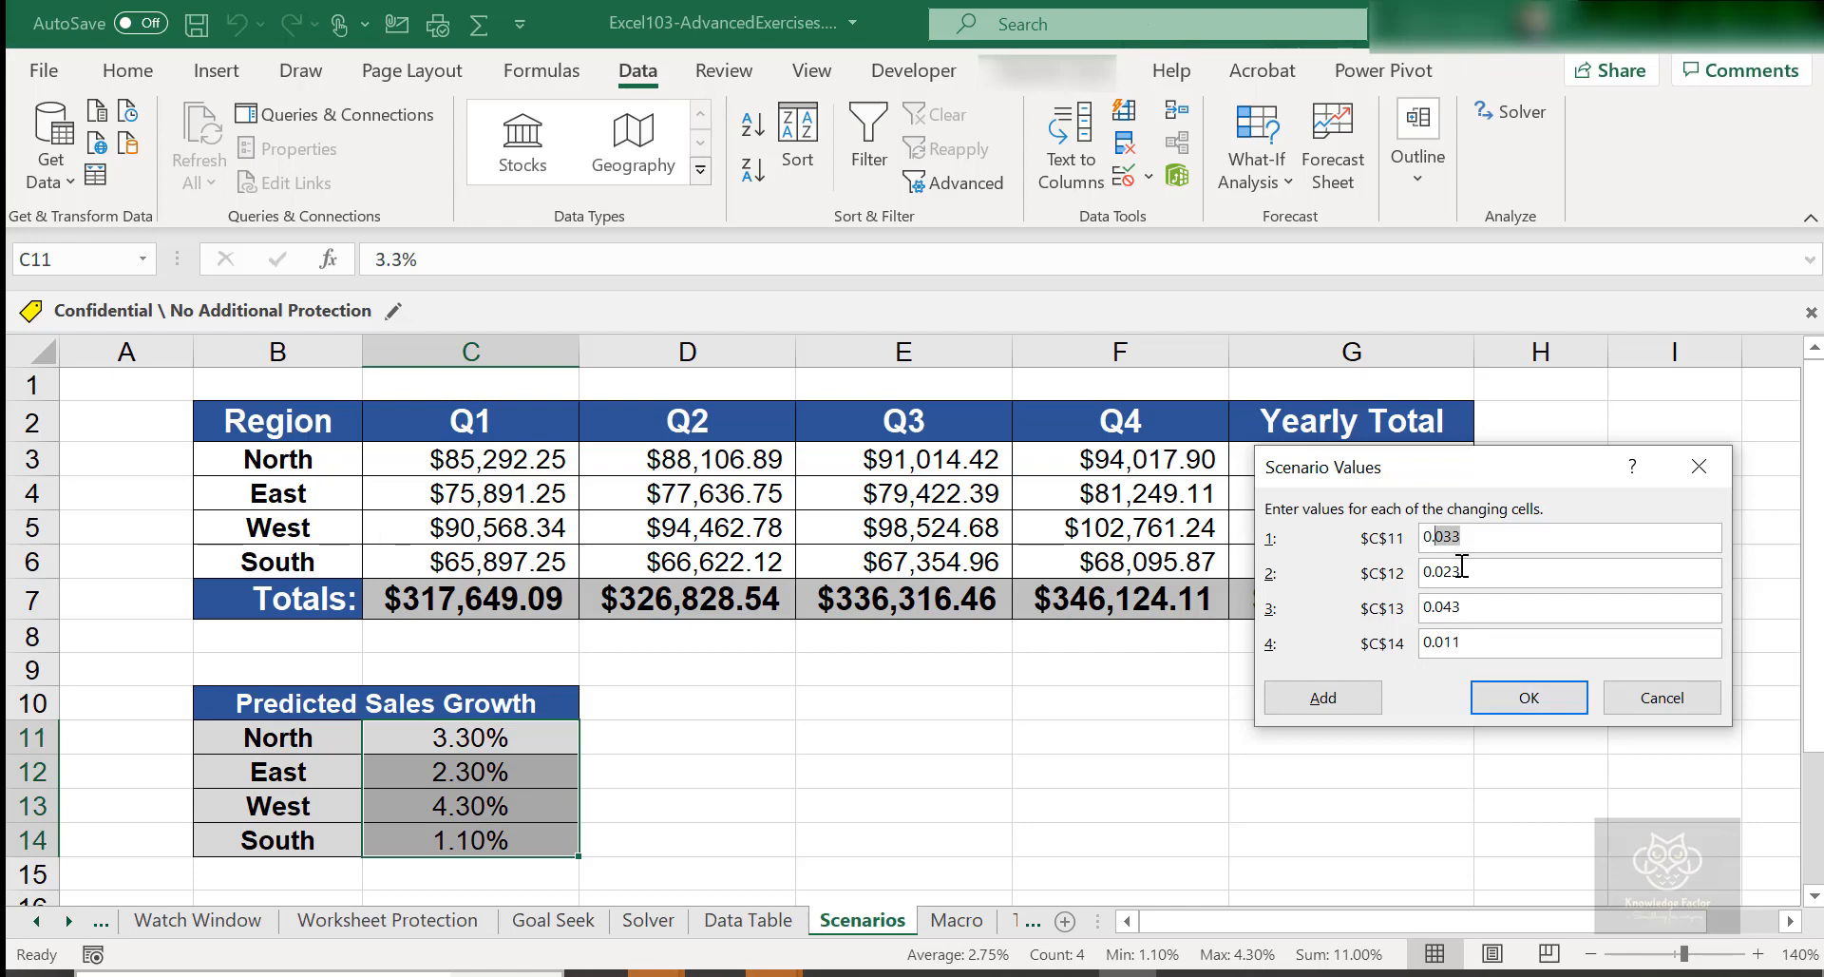
Step: Set the Best Case Scenario values to 0.5 for C11, 0.8 for C12, 0.65 for C13 and 0.3 for C14
type("5")
left_click_drag(1466, 573, 1437, 573)
type("3")
key("Tab")
type("0.6")
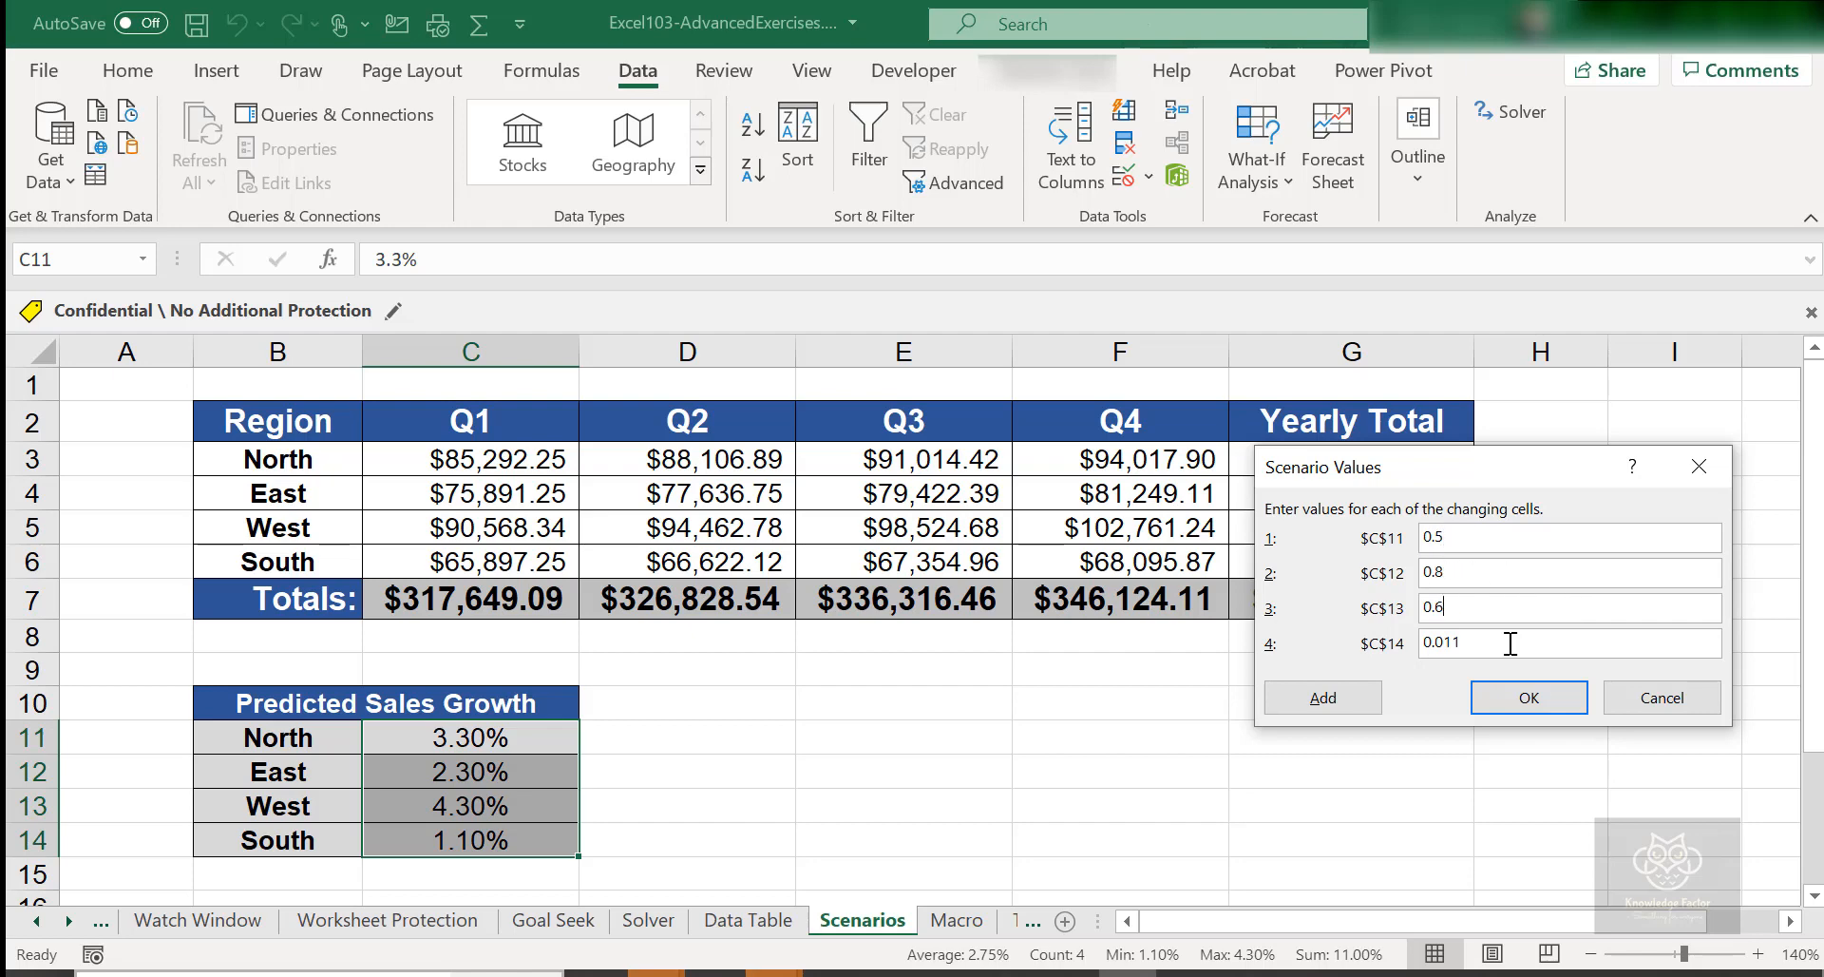
type("5")
left_click_drag(1494, 643, 1431, 650)
type("3")
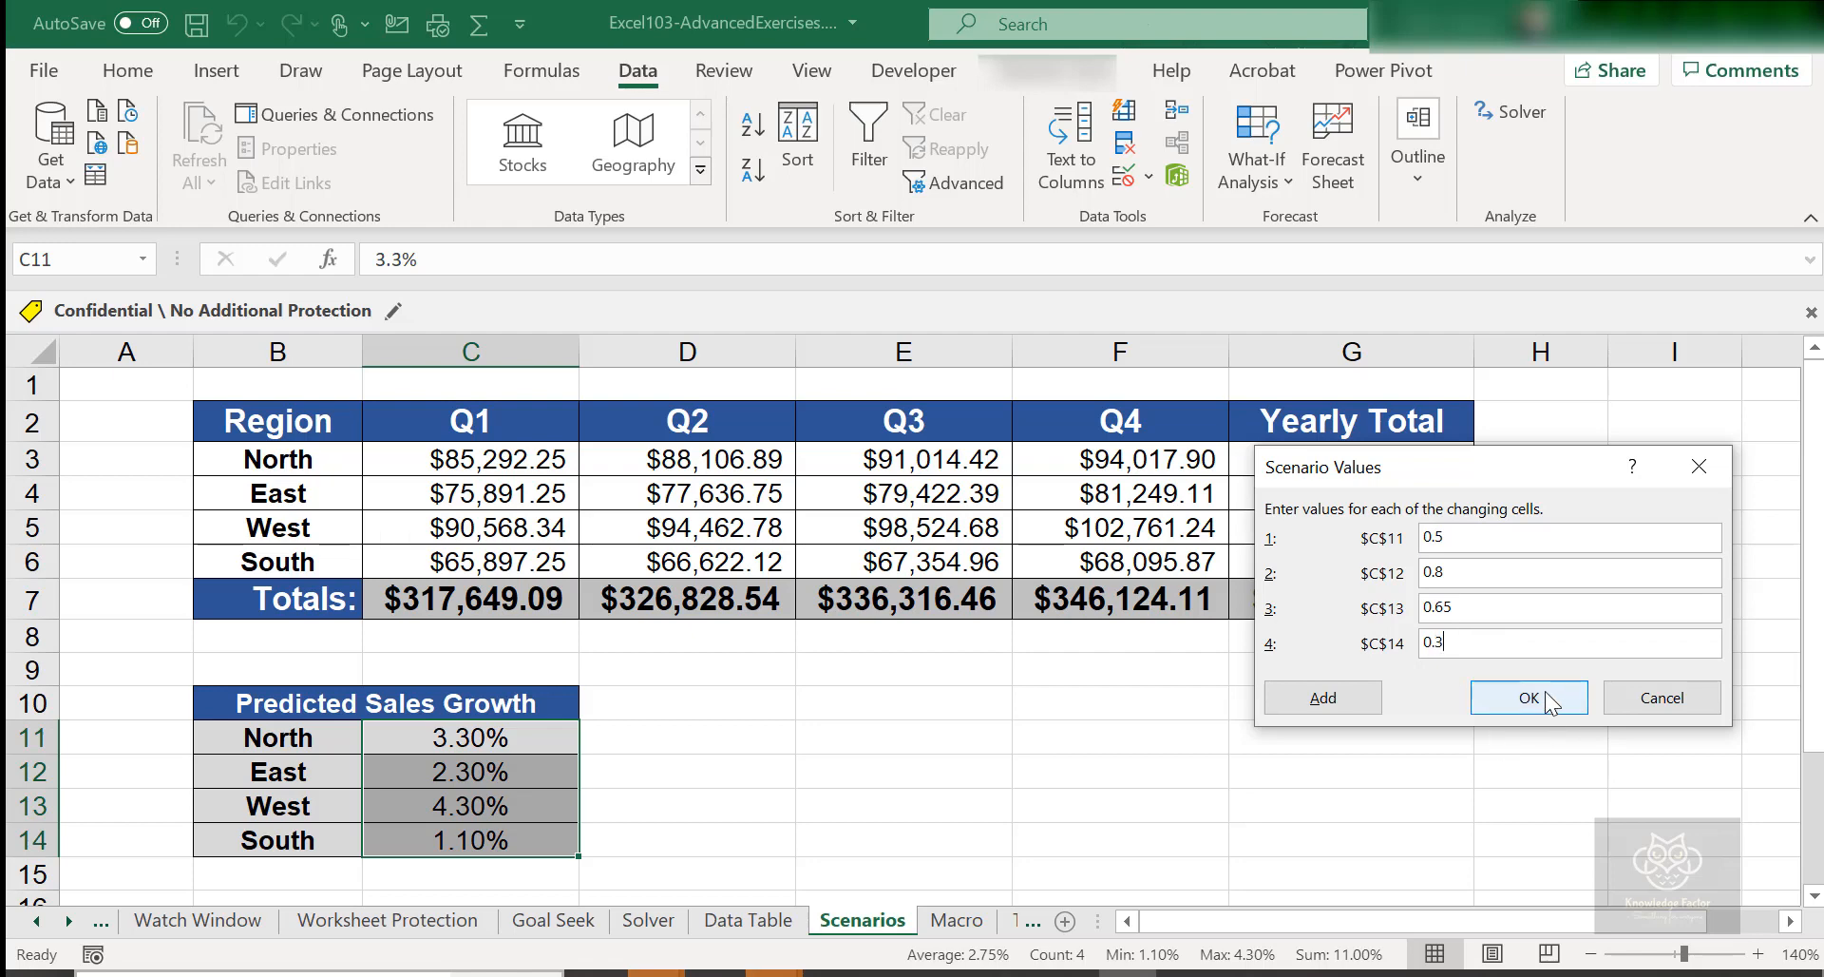
left_click(1545, 692)
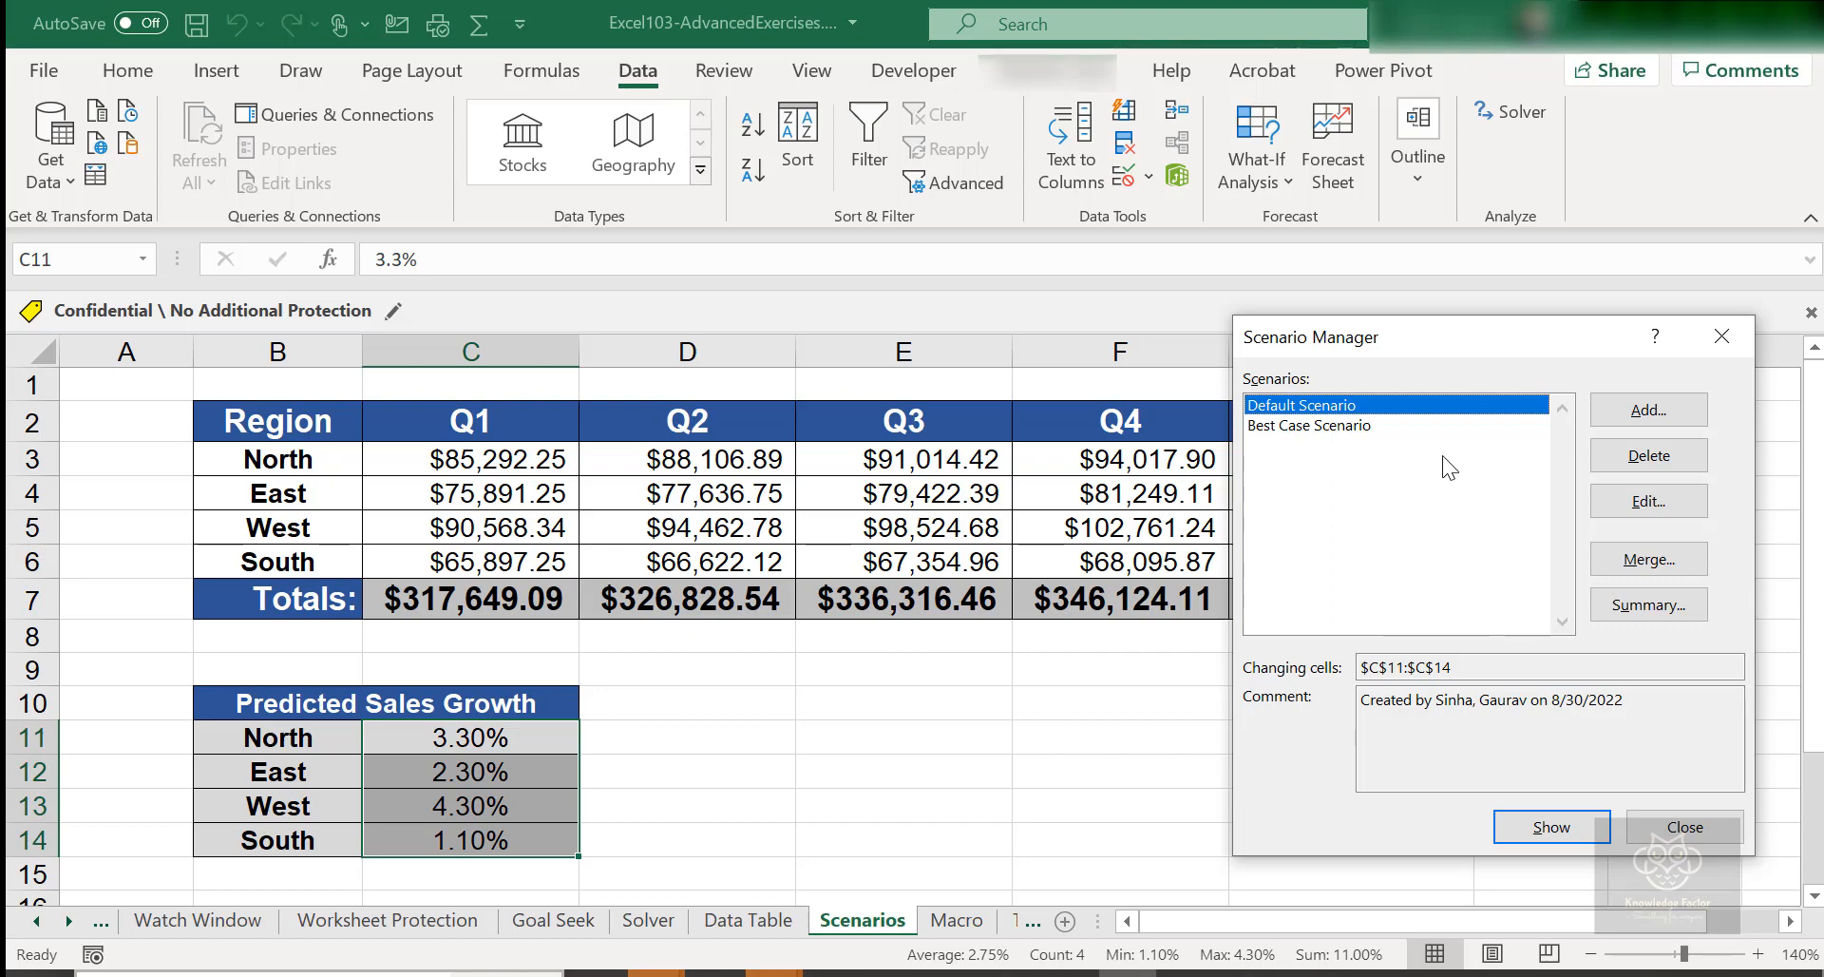
Step: Define a third scenario named Worst Case Scenario with C11:C14 as its changing cells
left_click(1633, 418)
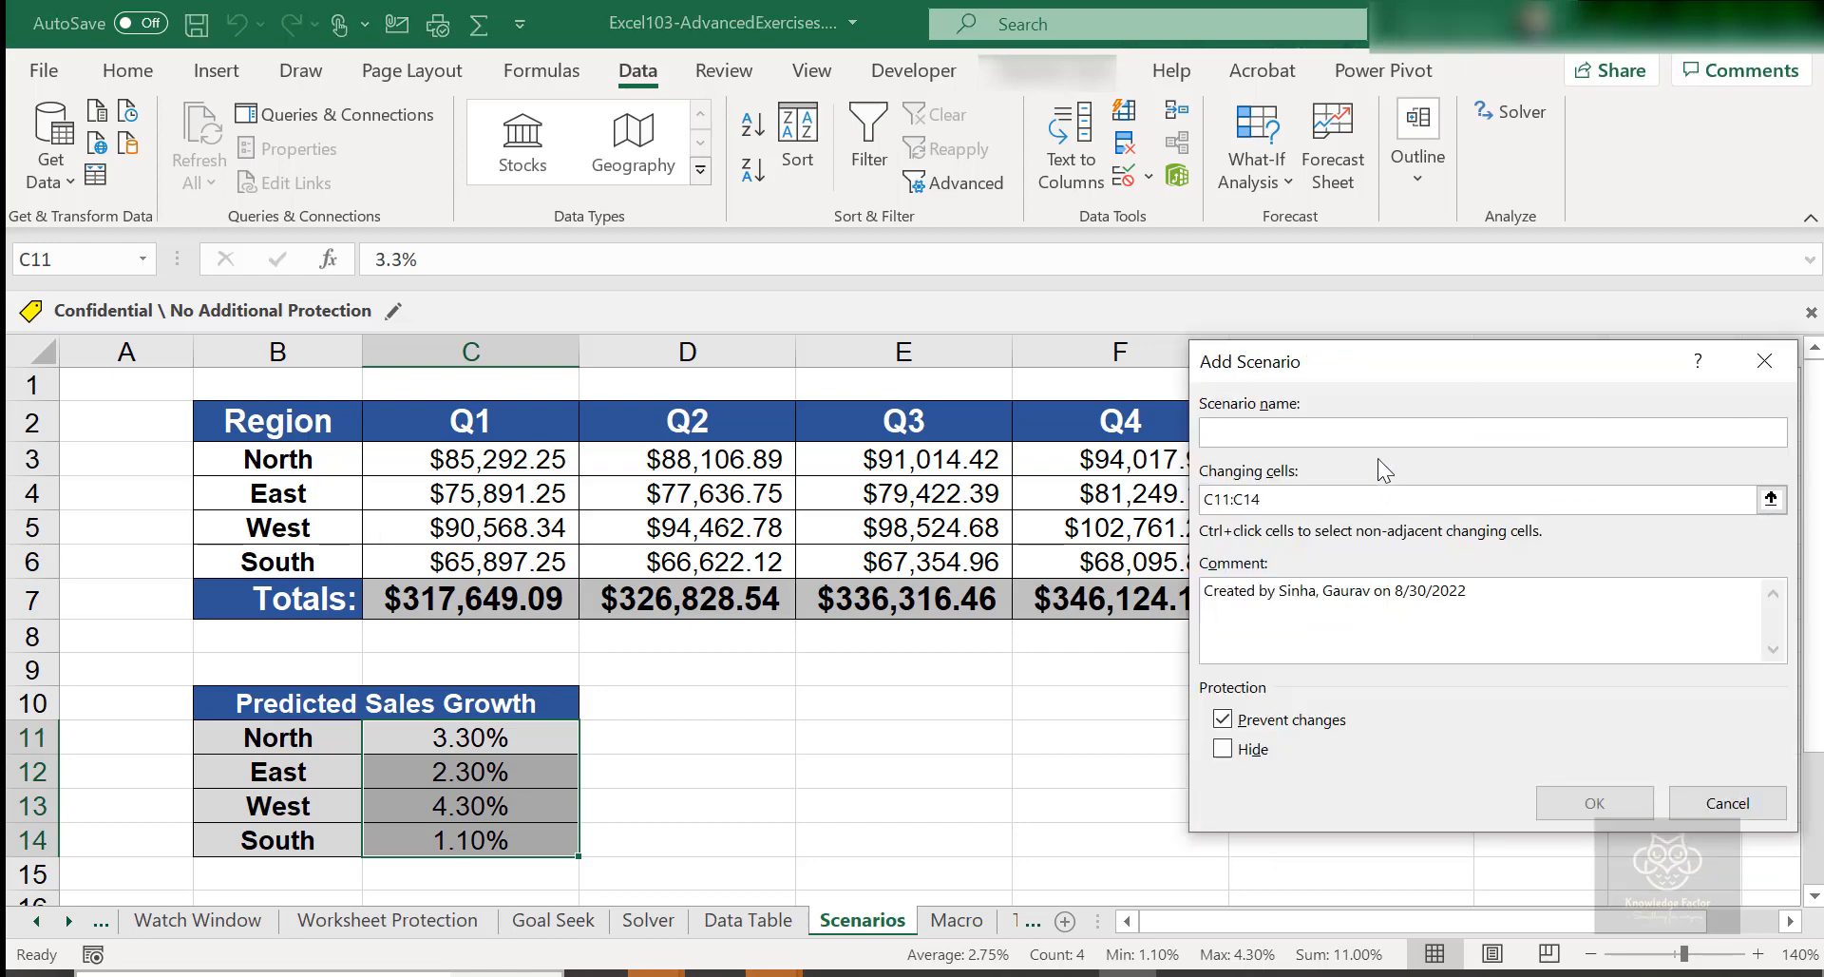
type("Worst Case Scenario")
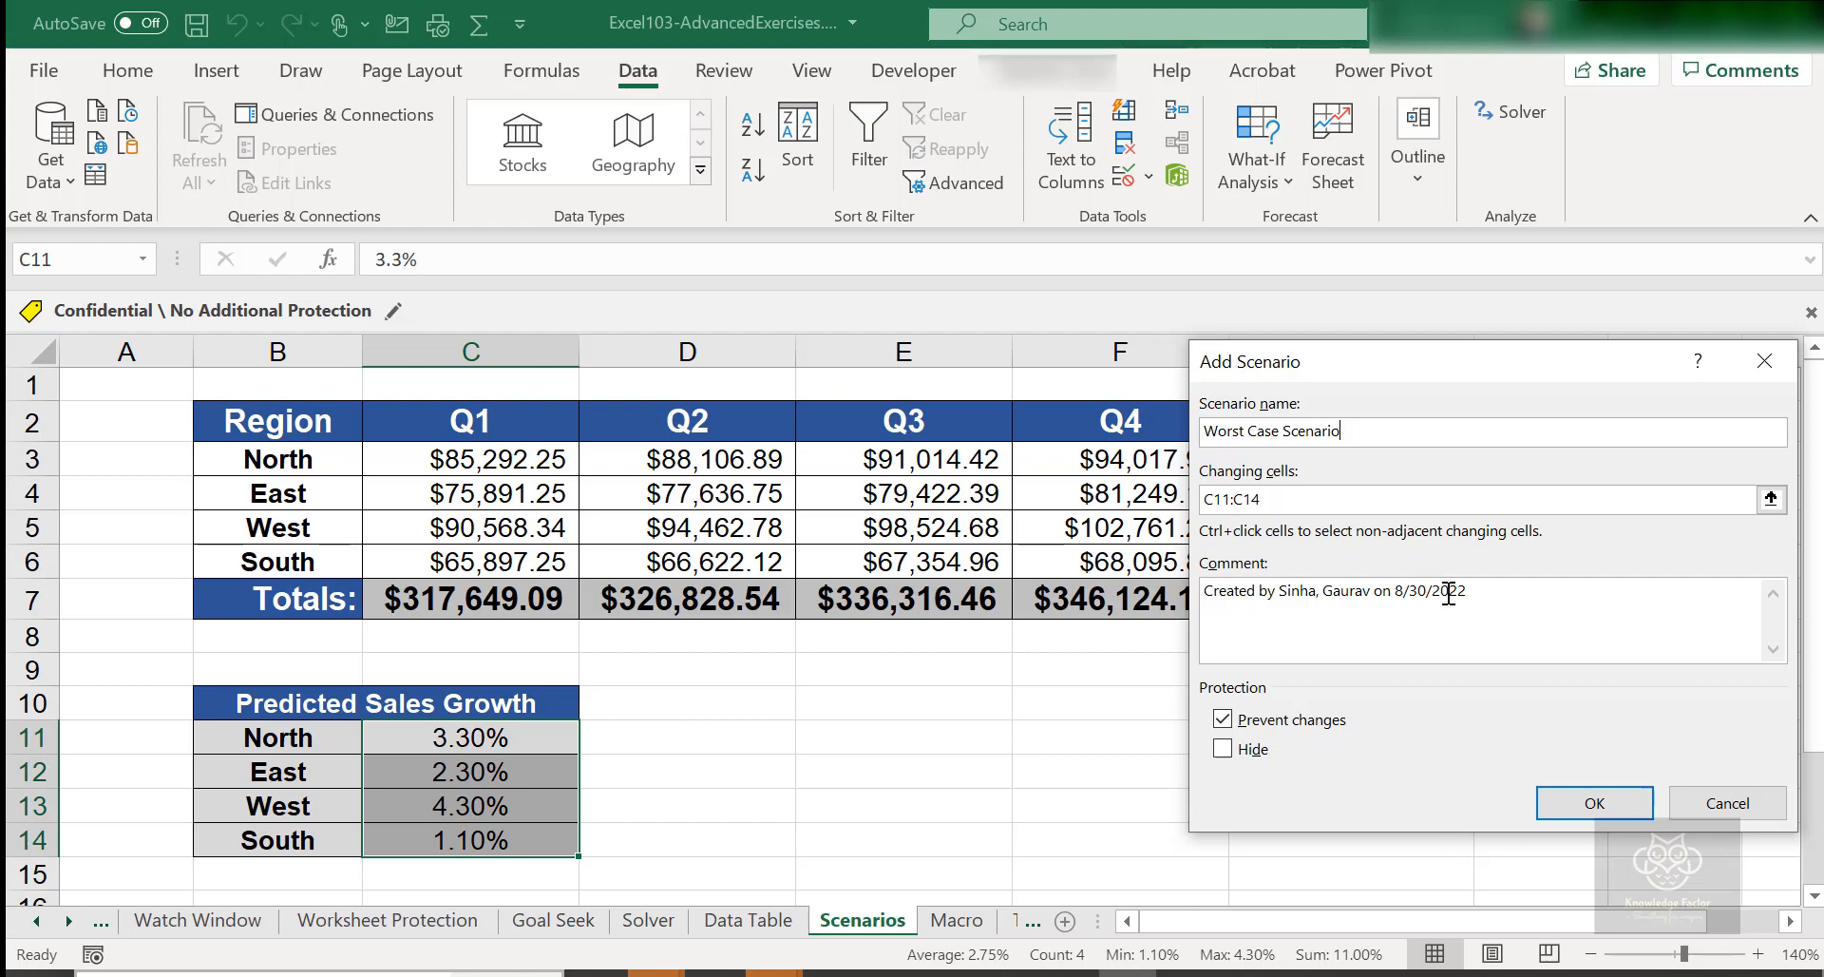
left_click(1593, 802)
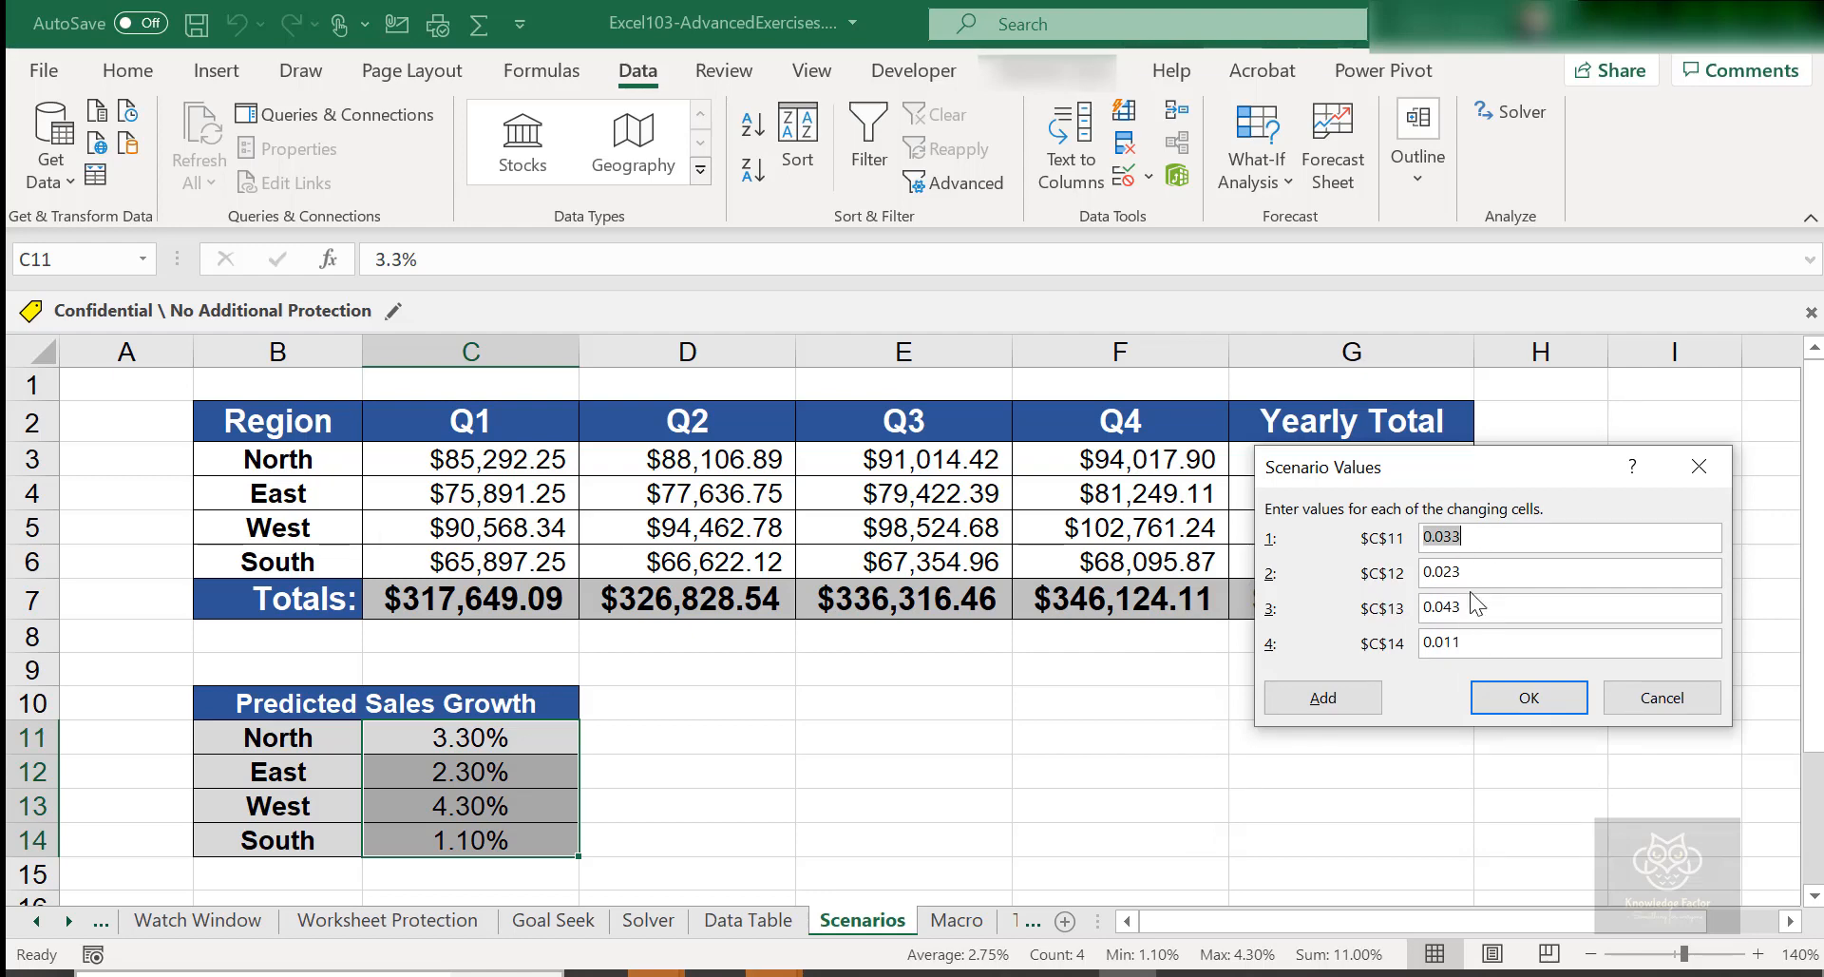
Step: Set the Worst Case Scenario values to 0.1 for each of C11, C12, C13 and C14
left_click(1472, 538)
left_click_drag(1470, 539, 1439, 539)
key("BackSpace")
type("1")
left_click(1270, 540)
key("Tab")
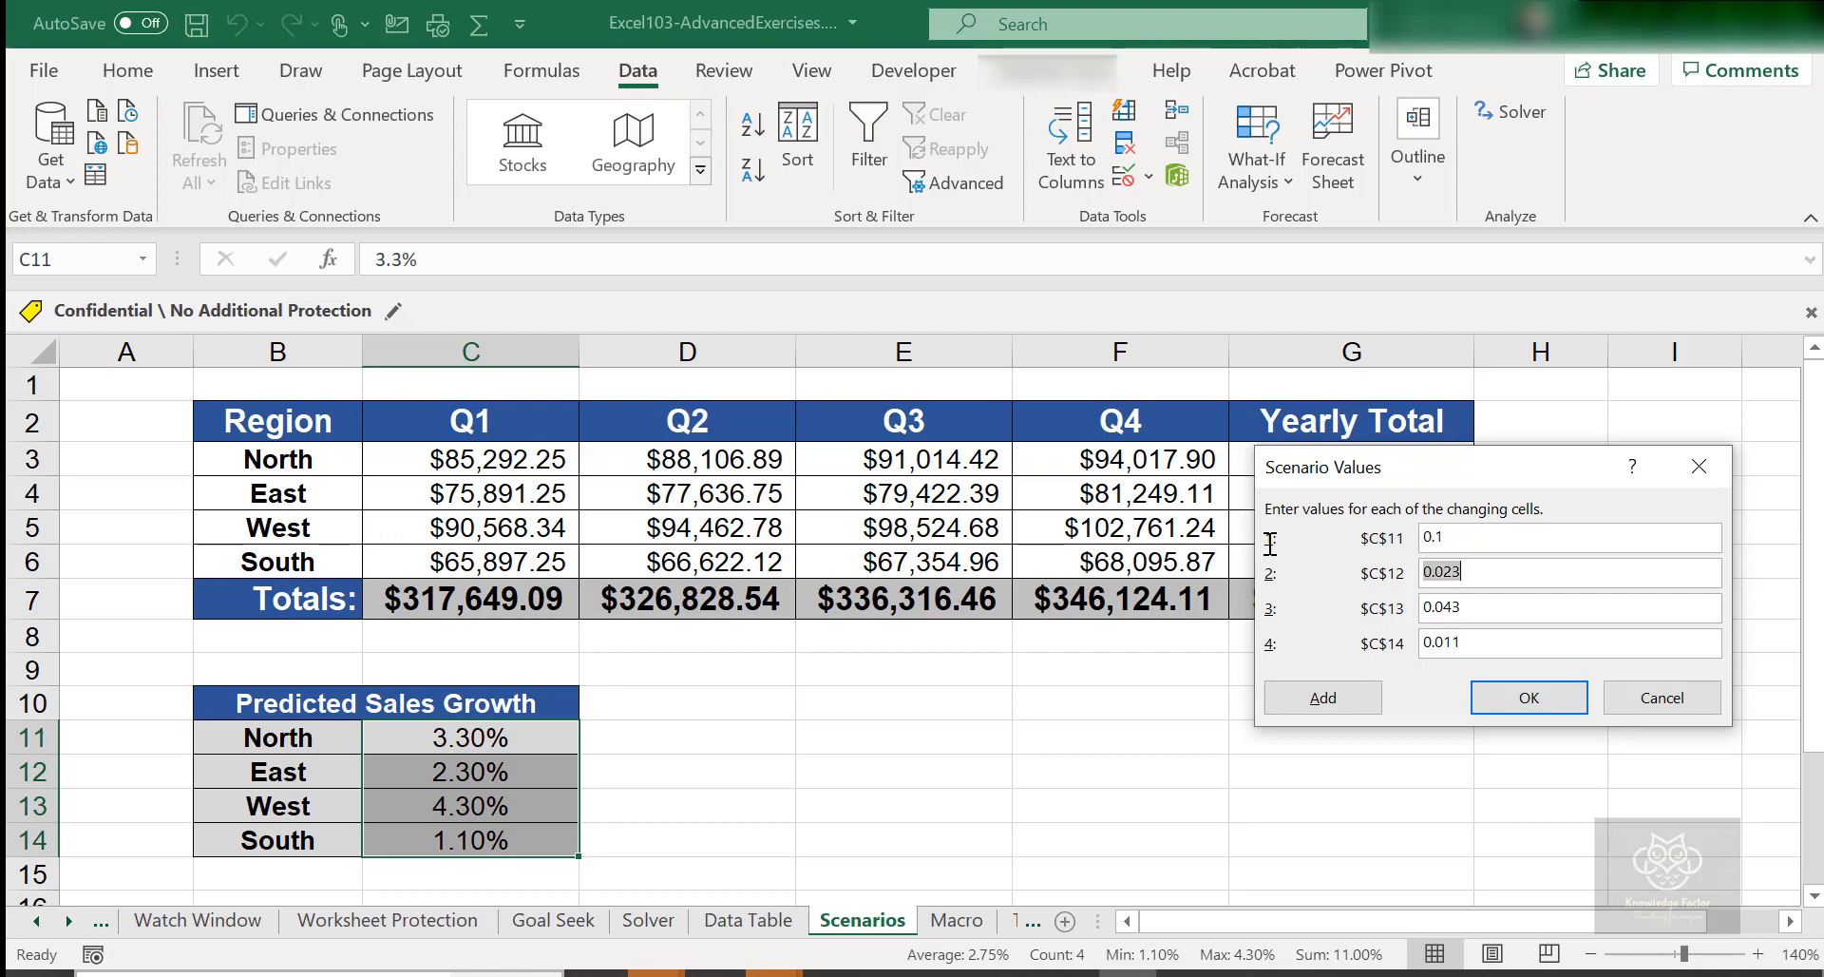
type("0.1")
key("Tab")
type("0.1")
key("Tab")
type("0.1")
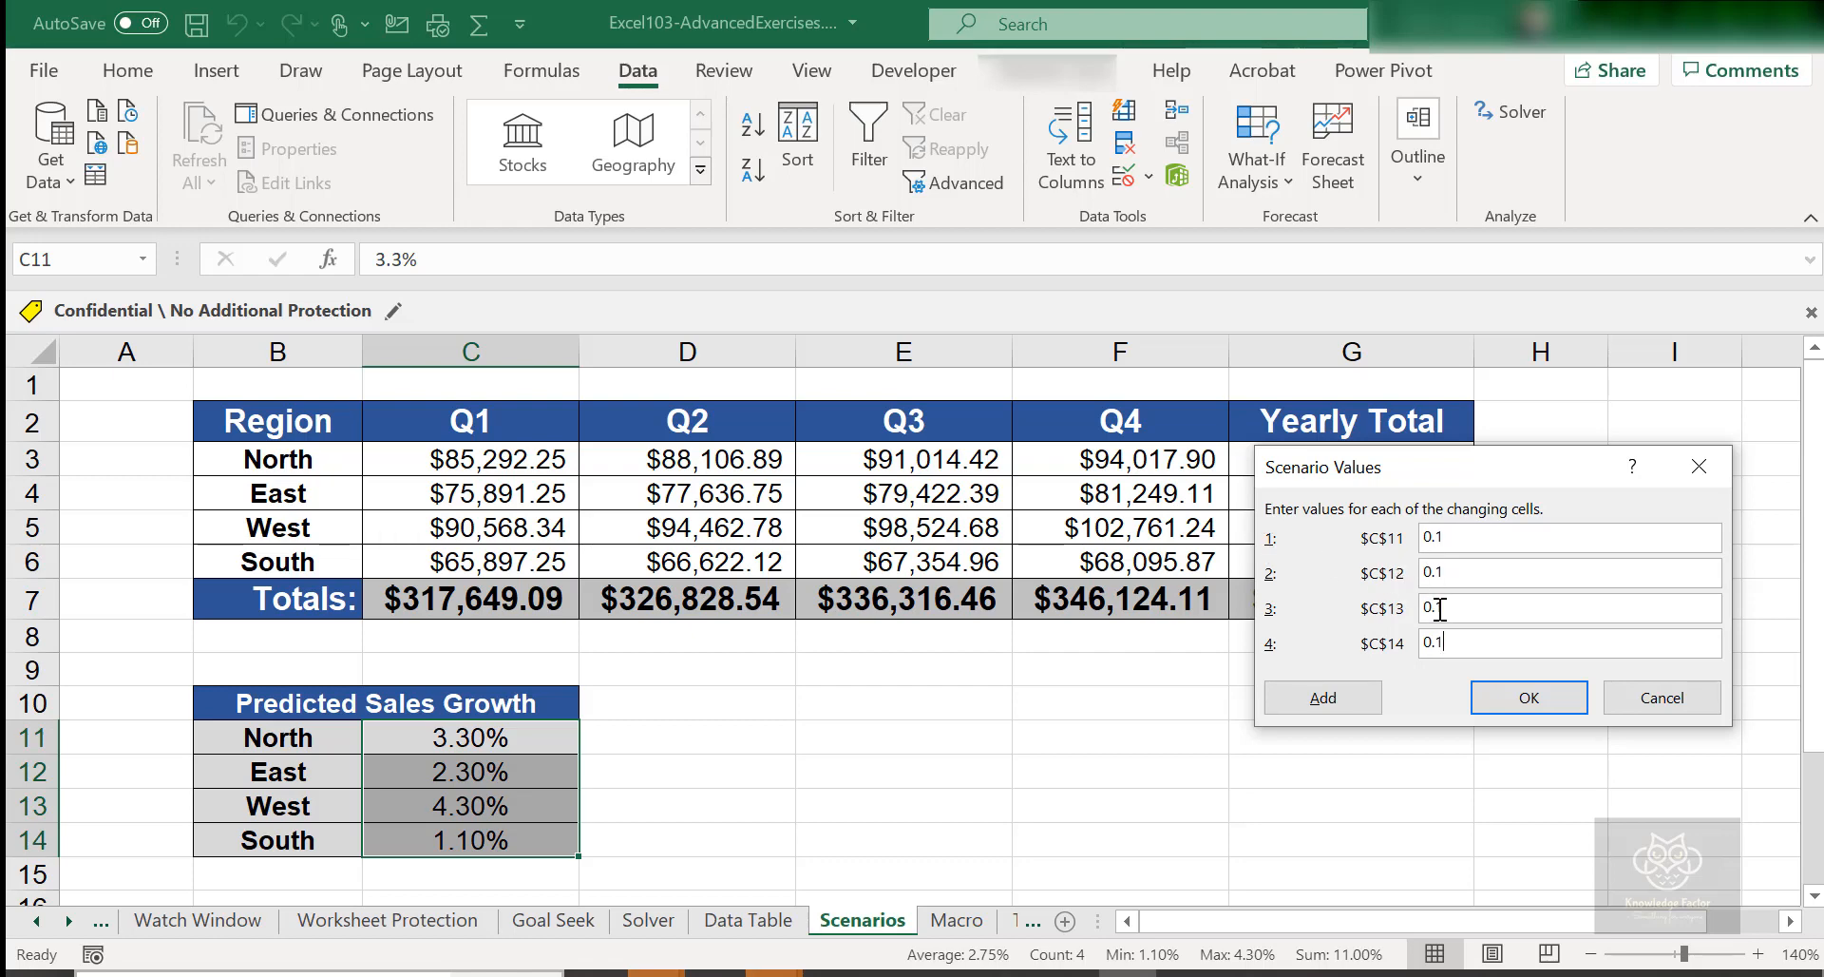
left_click(1567, 713)
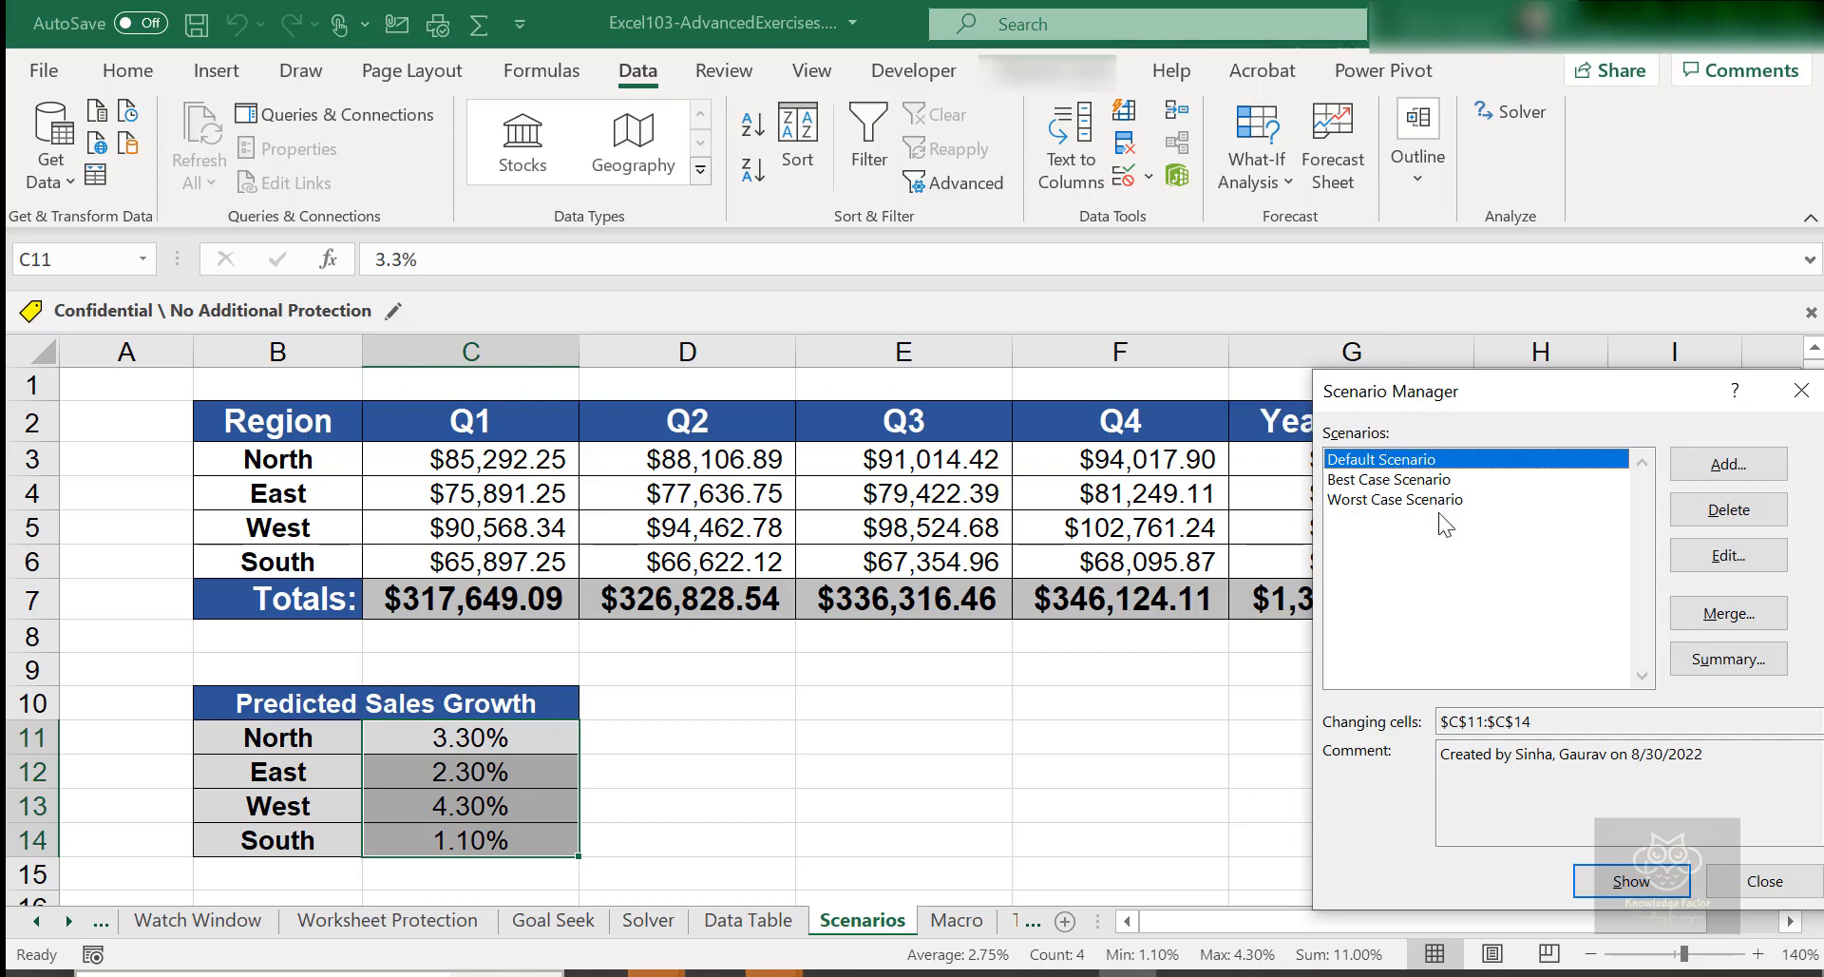
Step: Show the Best Case Scenario and the Worst Case Scenario in the worksheet one after the other, ending with the Default Scenario
left_click(1395, 486)
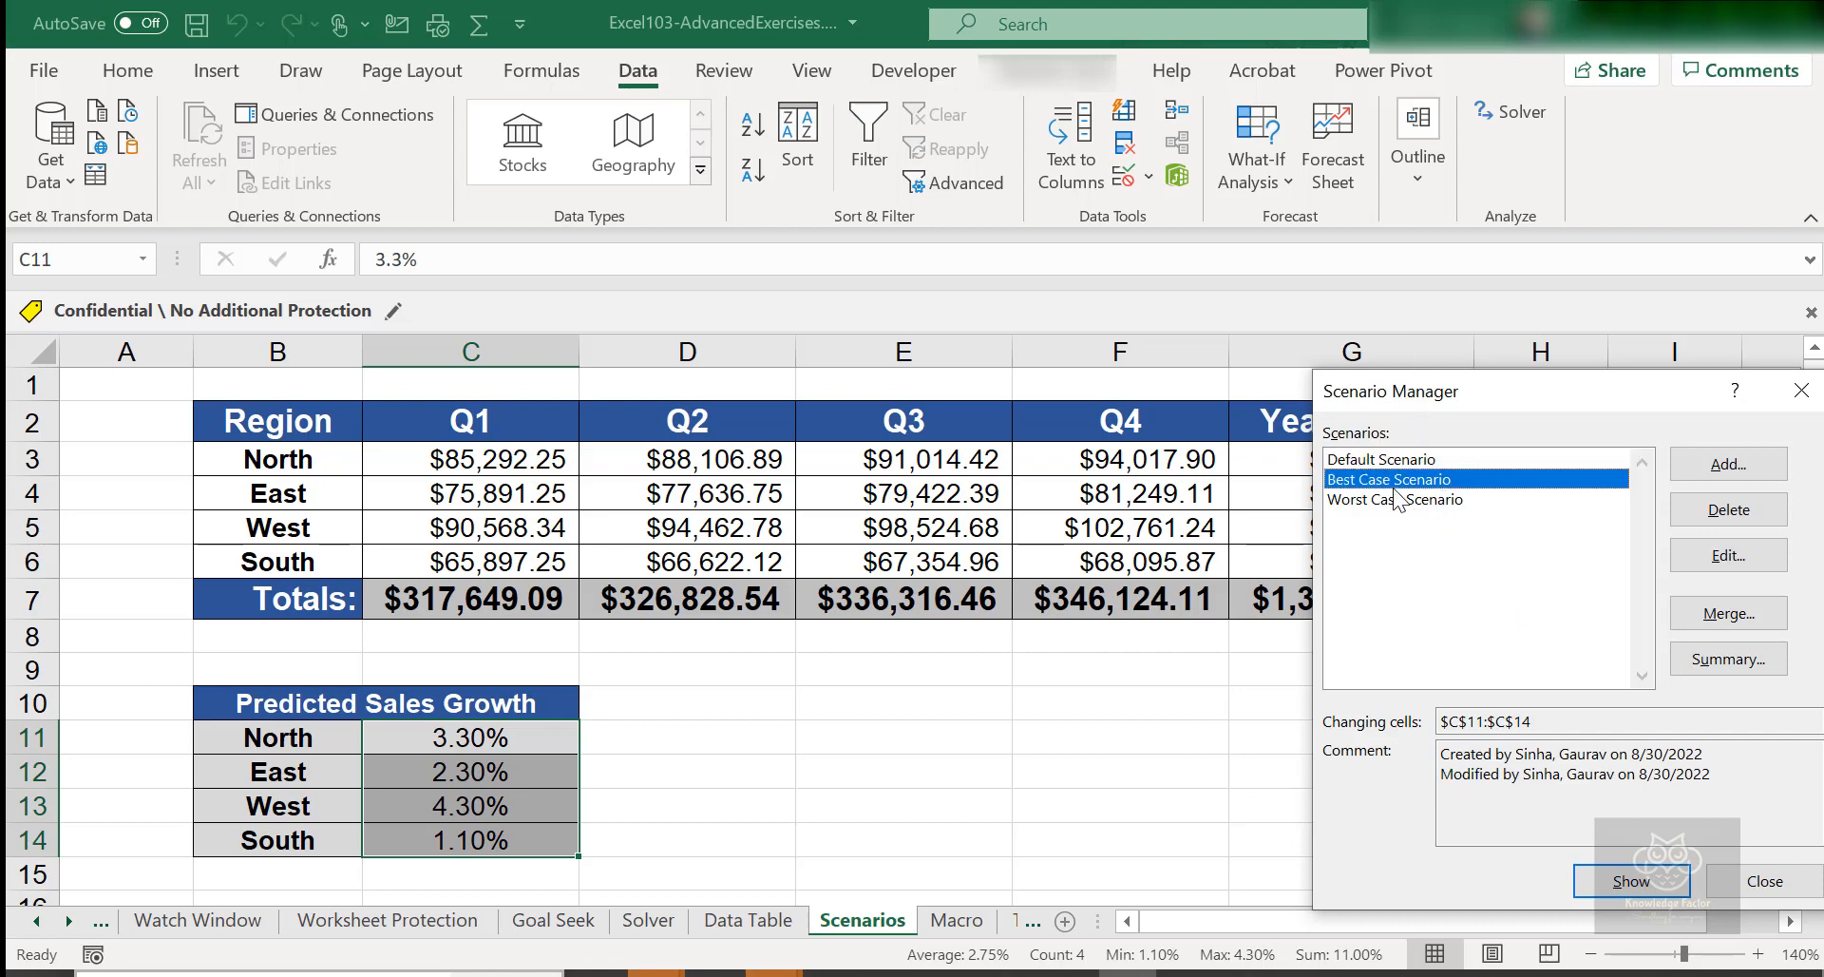
left_click(1613, 882)
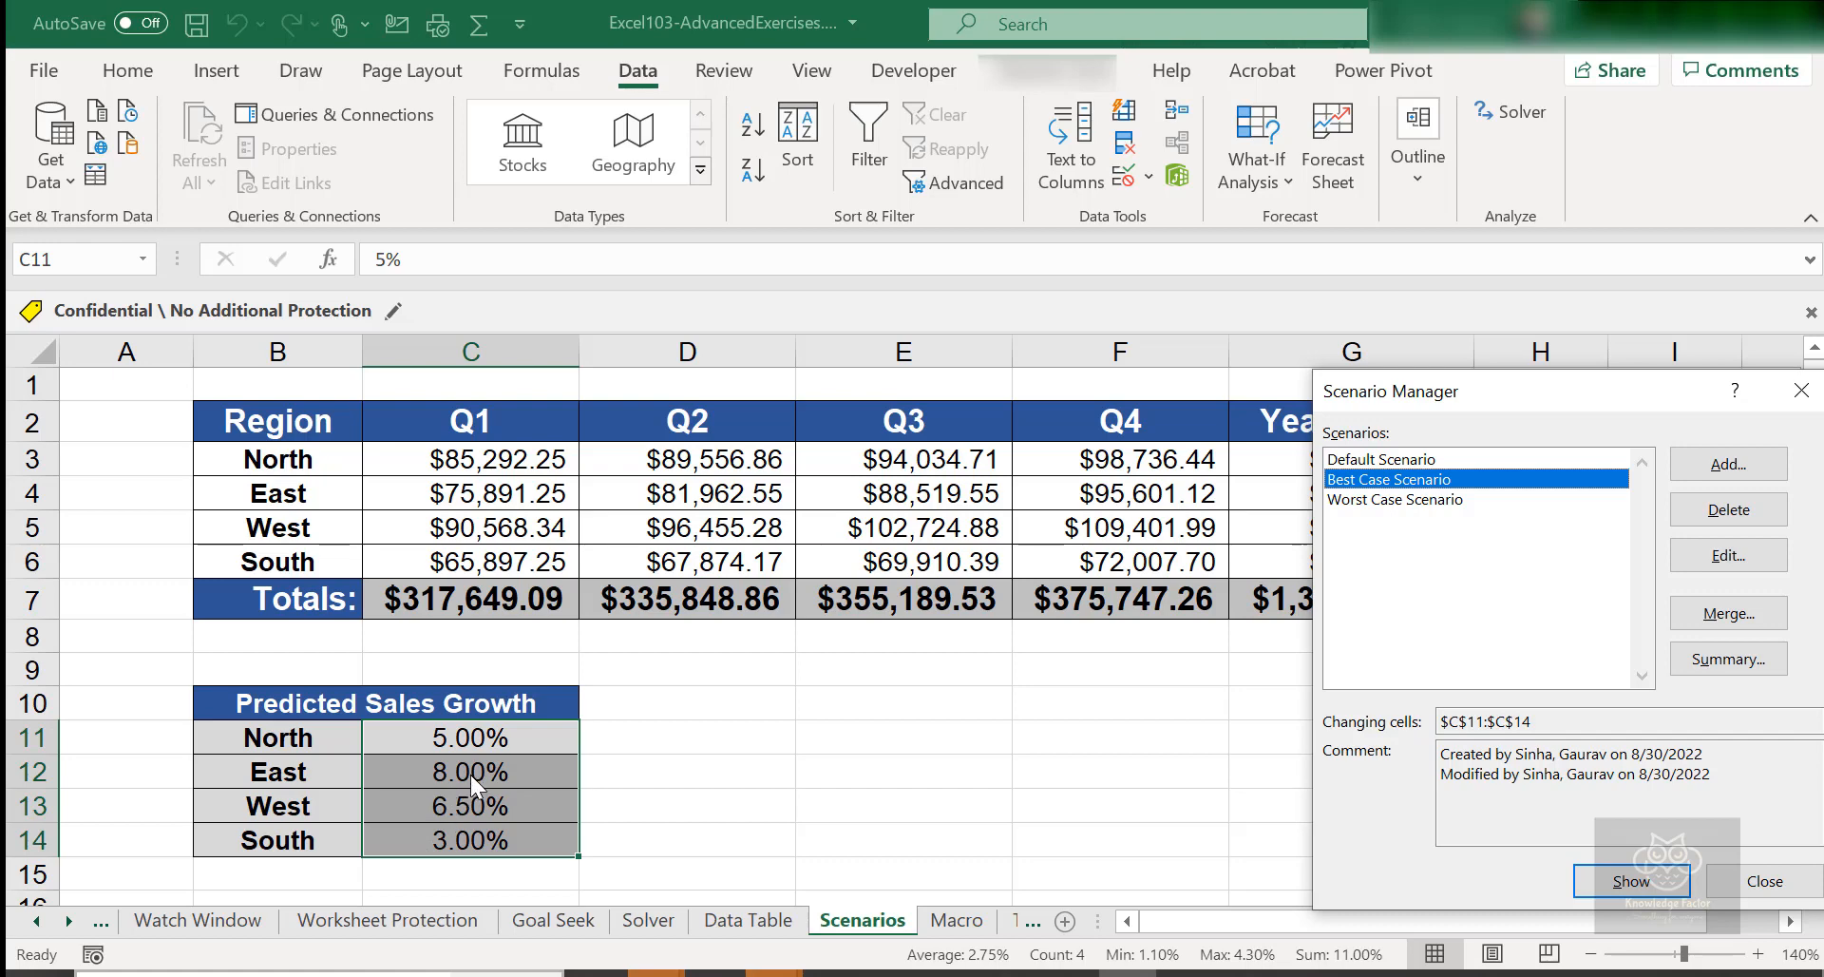
left_click(1419, 503)
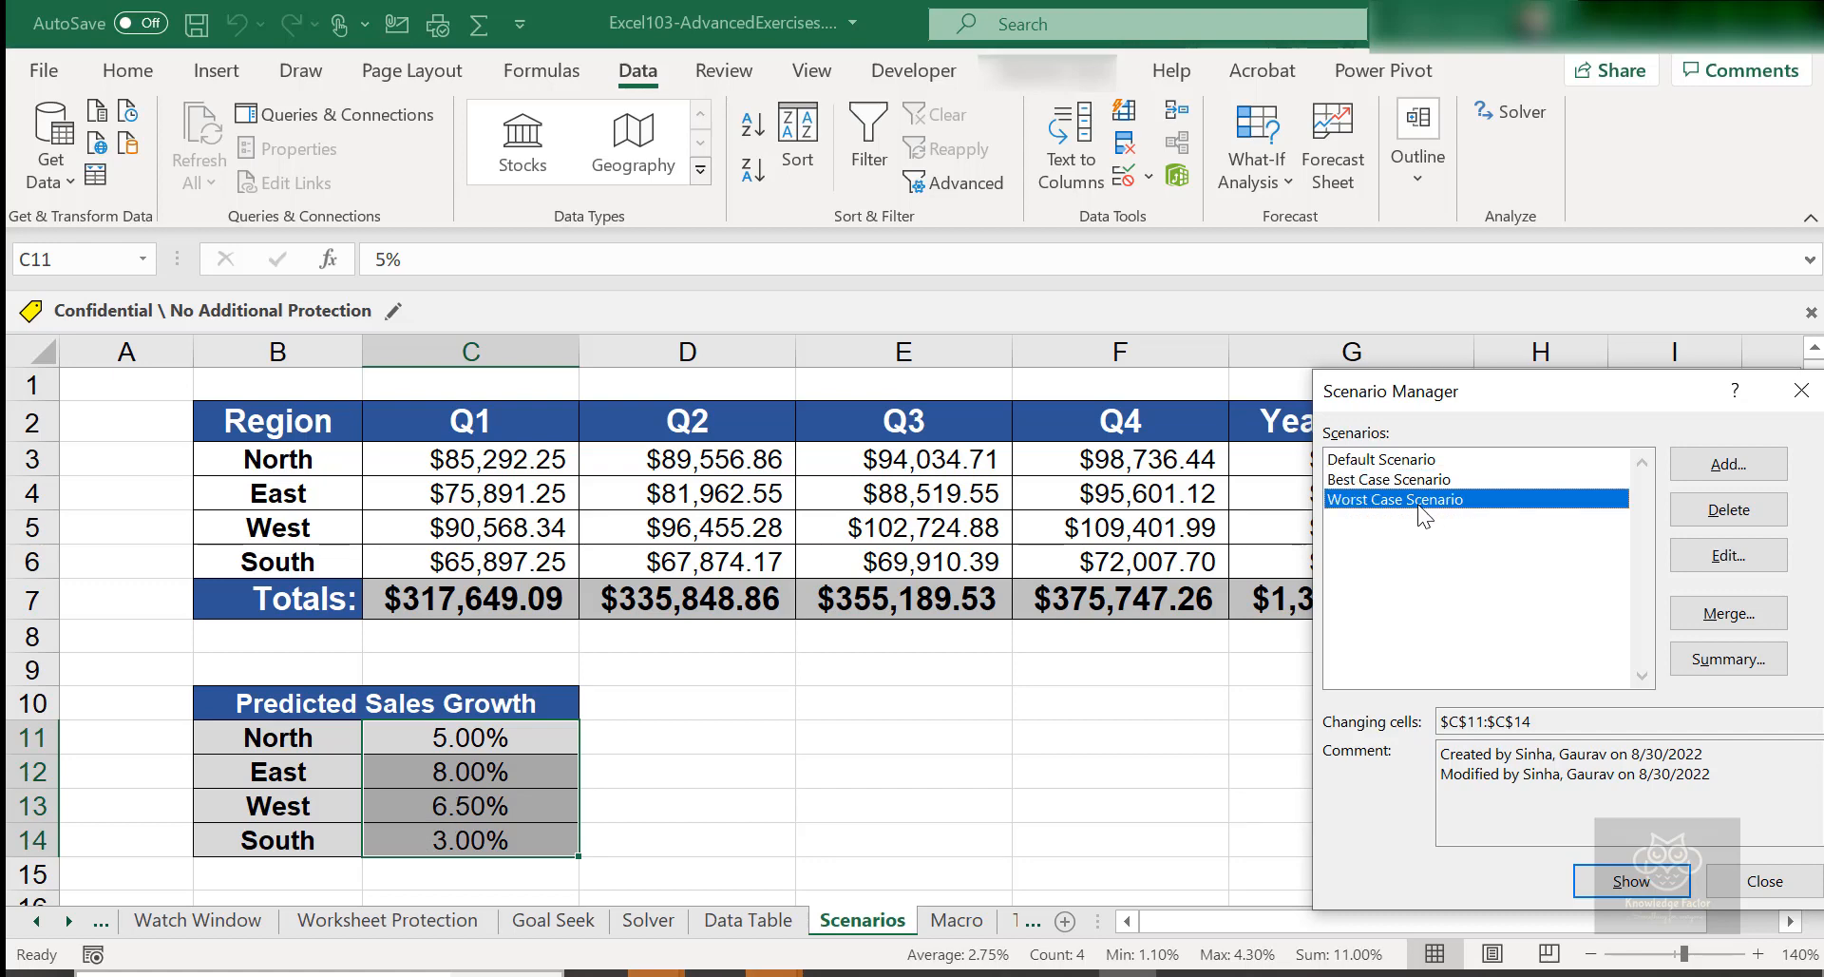
left_click(1630, 879)
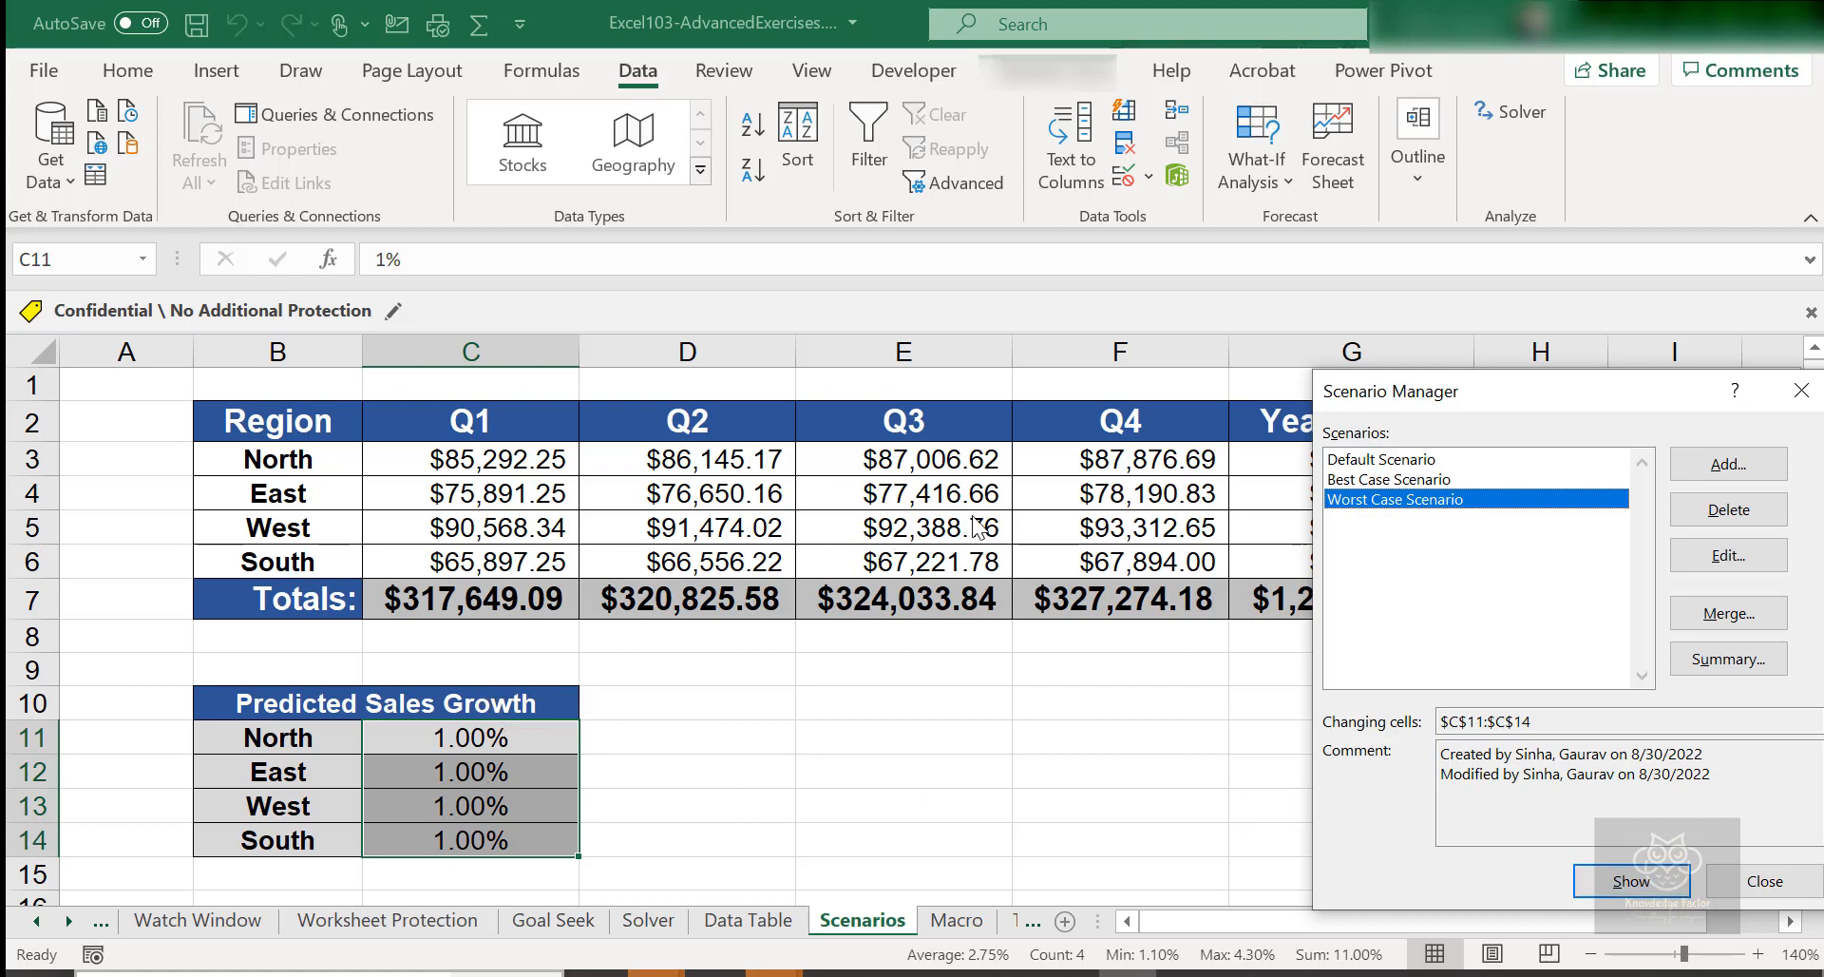
left_click(1430, 460)
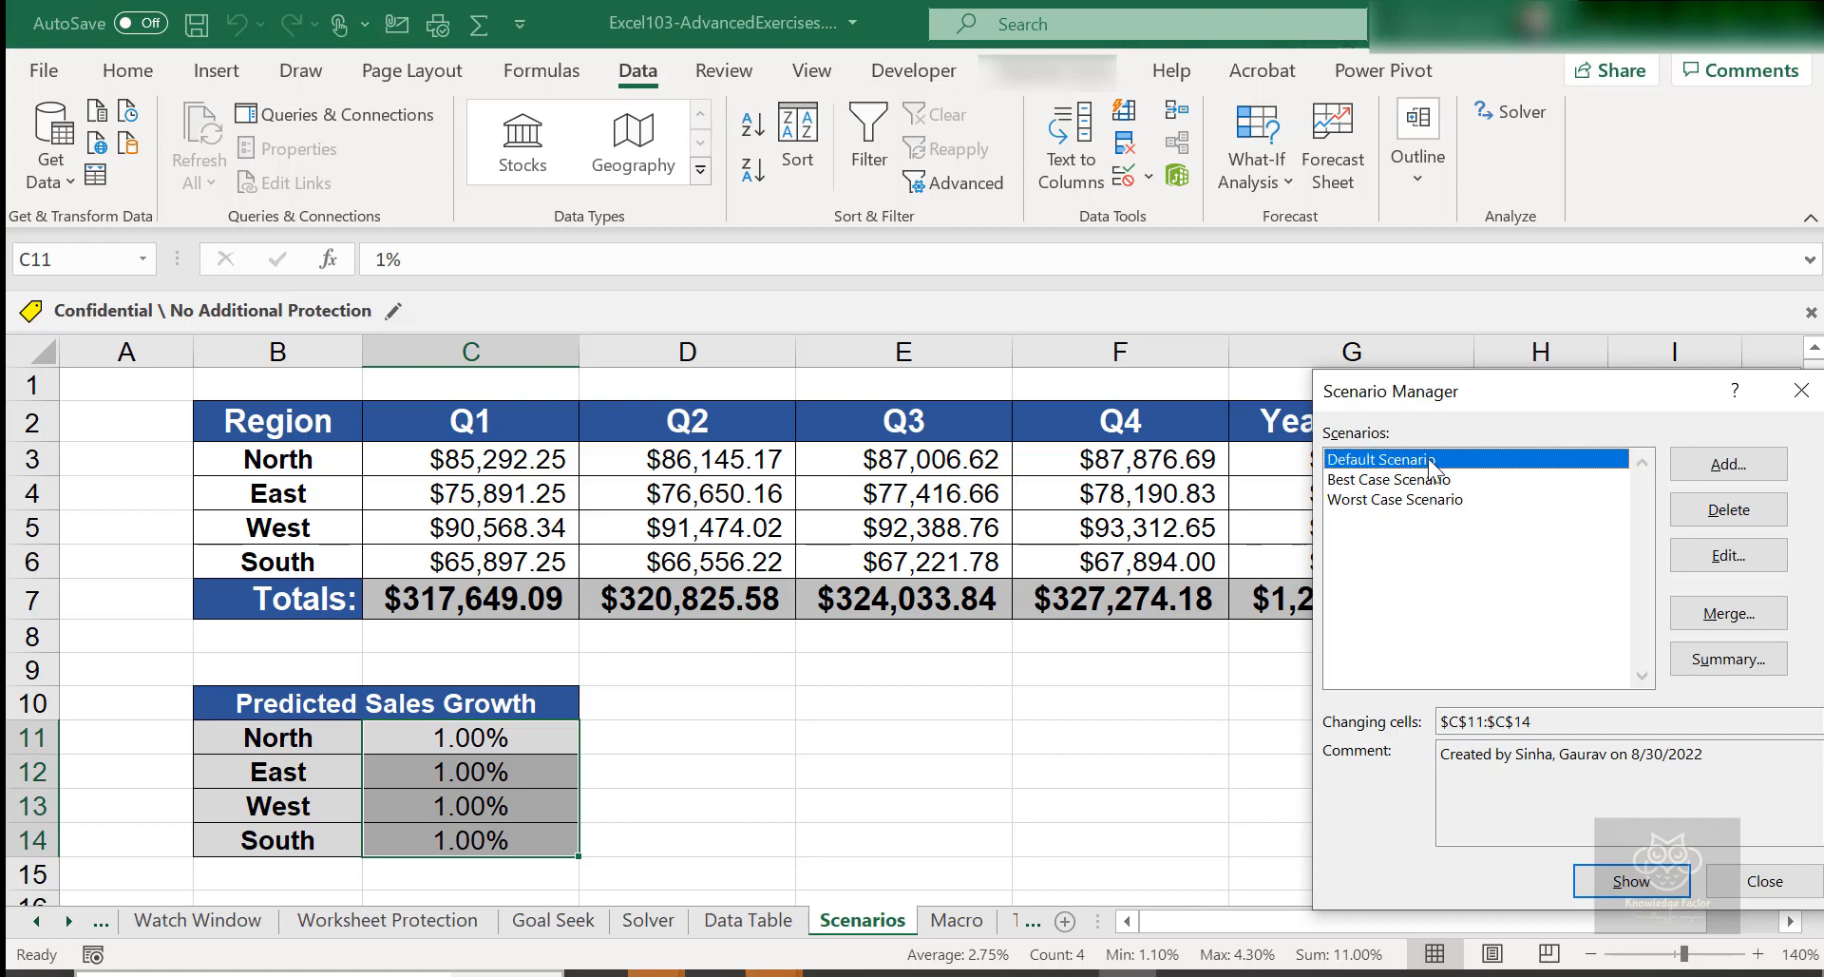
left_click(1653, 876)
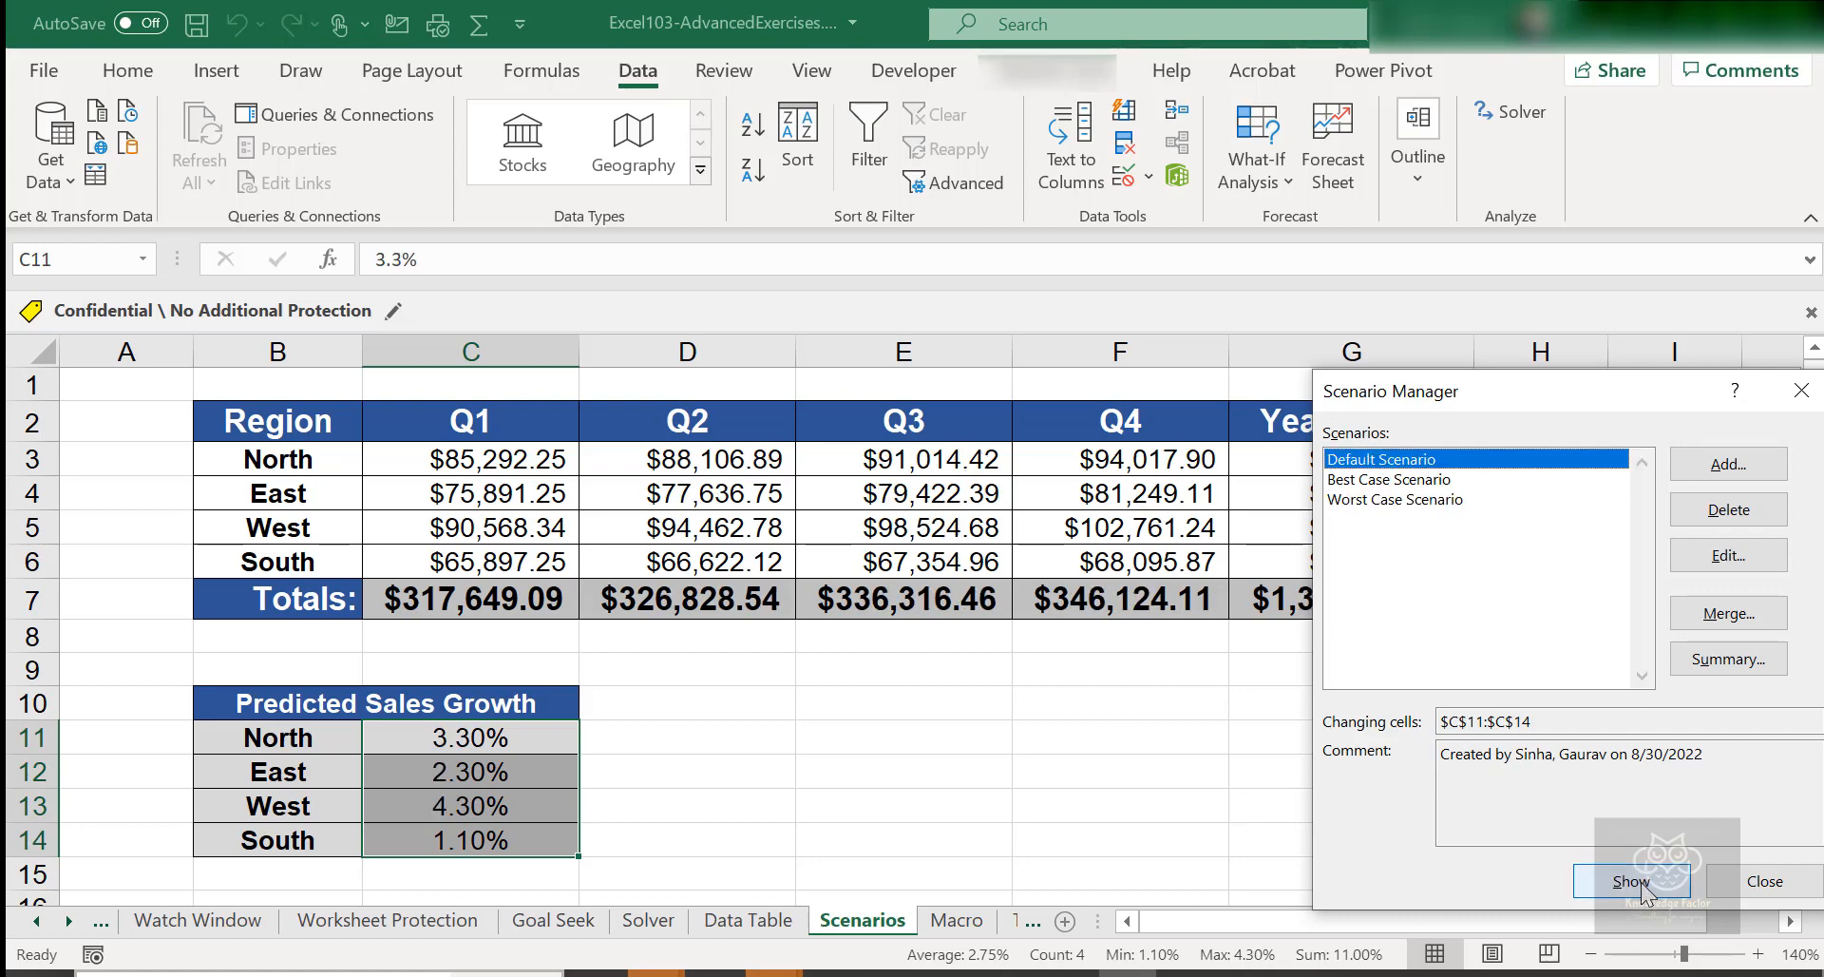